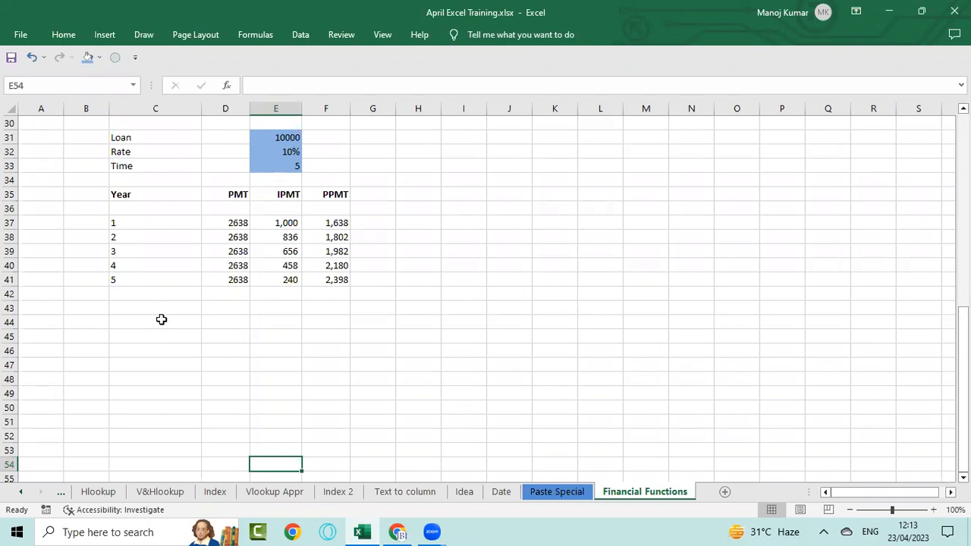
Enter the year numbers 0 through 5 across row 44, from C44 to H44.
left_click(162, 324)
type("0")
key("Tab")
type("1")
key("Tab")
type("2")
key("Tab")
type("3\t4")
key("Tab")
type("5")
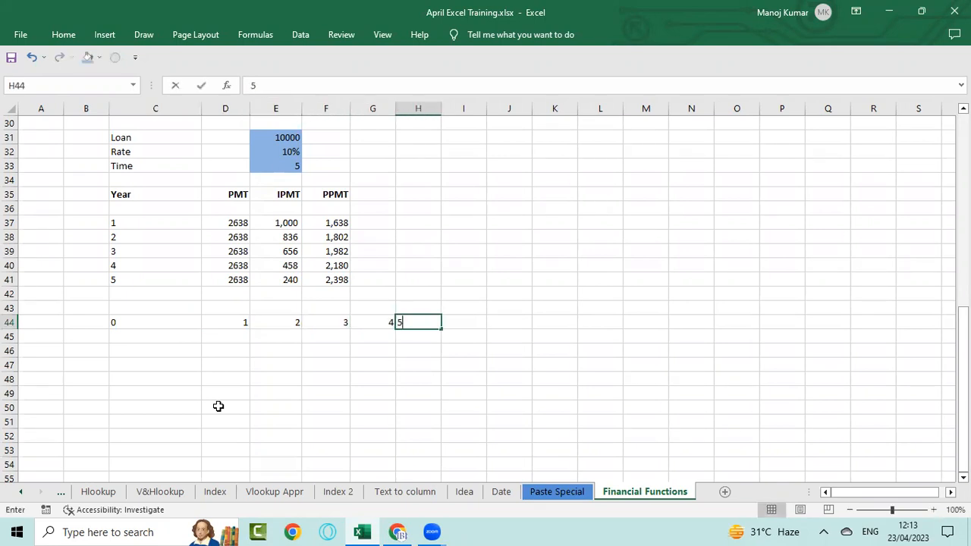
key("Return")
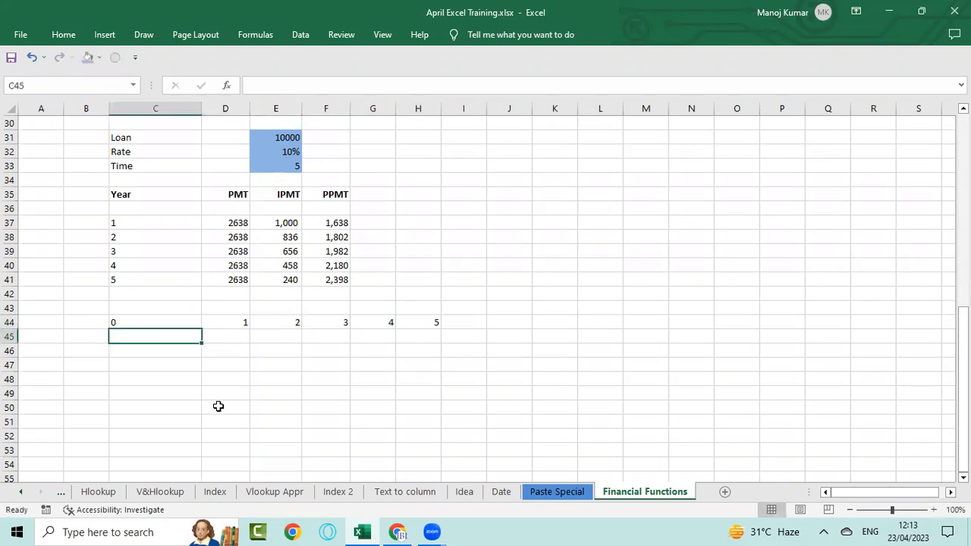
Move the year numbers in C44:H44 one column over to D44:I44.
key("Up")
key("shift+Right")
key("shift+Right")
key("shift+Right")
key("shift+Right")
key("shift+Right")
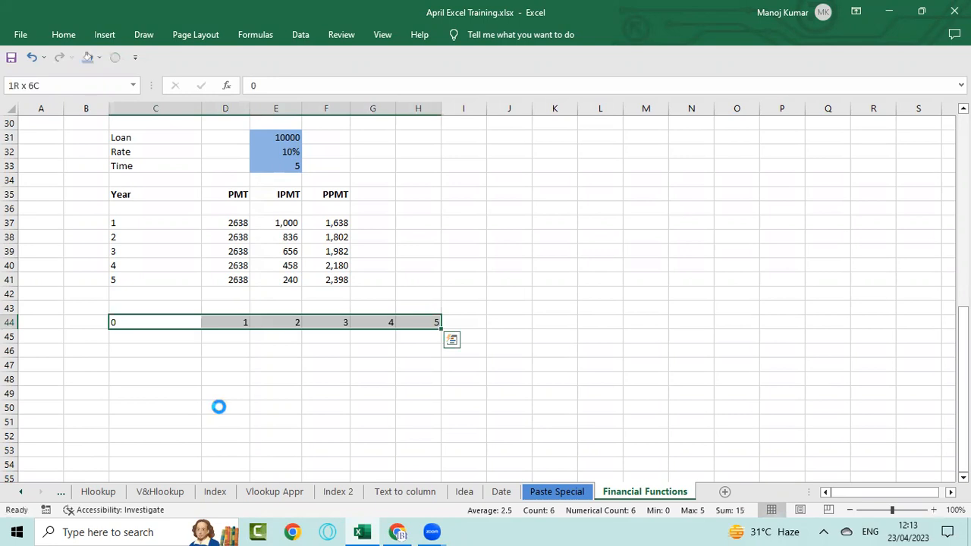
key("ctrl+c")
key("Right")
key("ctrl+v")
key("Escape")
Enter the initial cash outflow of -10000 in D46, under year 0.
key("Down")
key("Down")
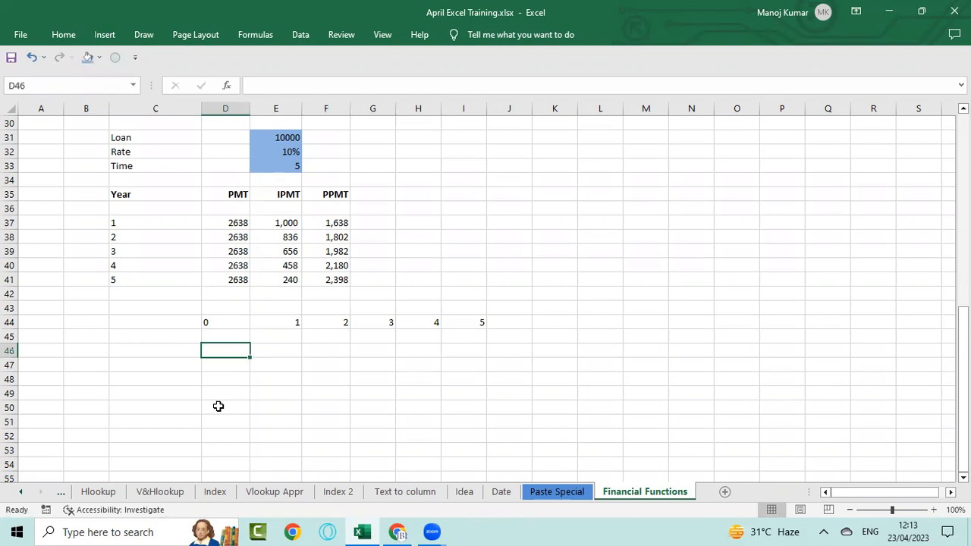
key("Left")
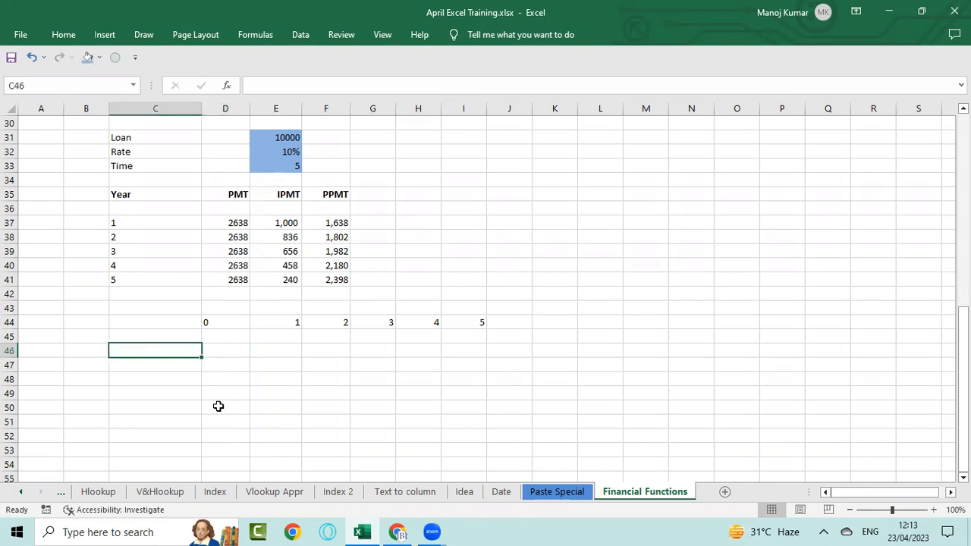
key("Right")
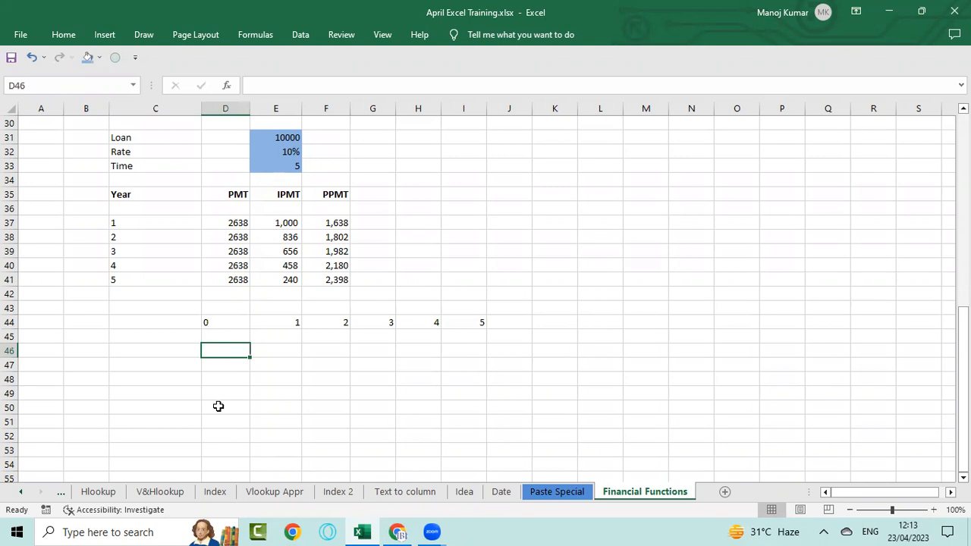
type("-10000")
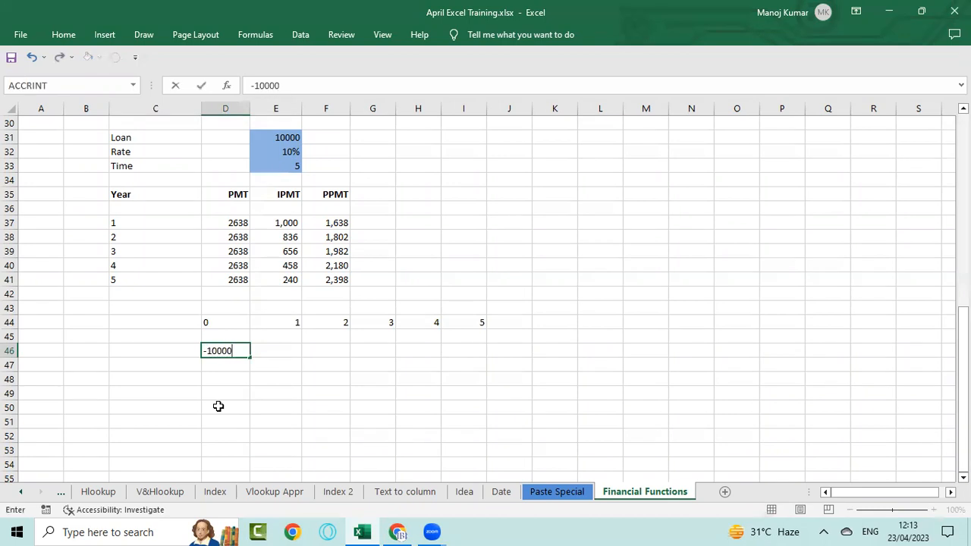
key("Tab")
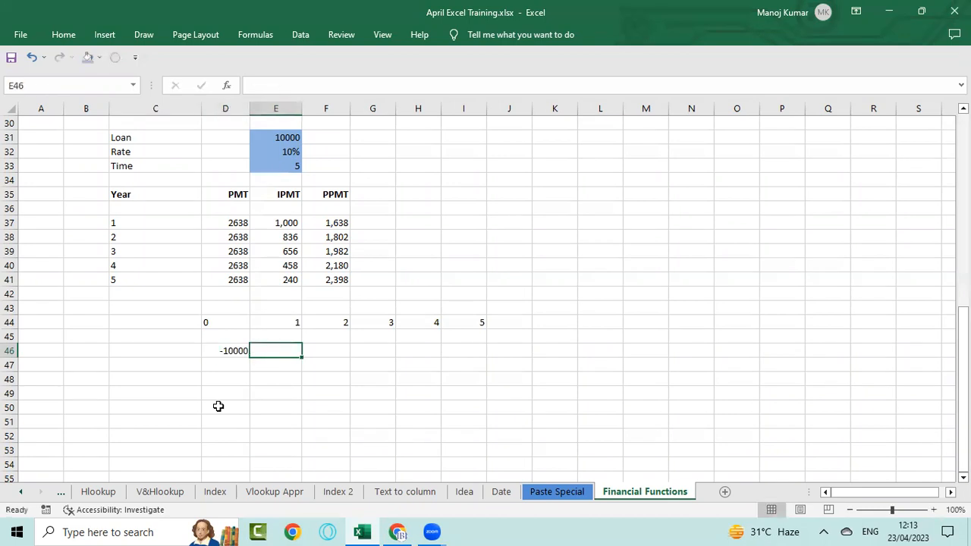
Enter the yearly cash inflows 2500, 2200, 1800, 4000 and 3500 in E46:I46, under years 1 to 5.
key("shift+Right")
key("shift+Right")
key("shift+Right")
key("shift+Right")
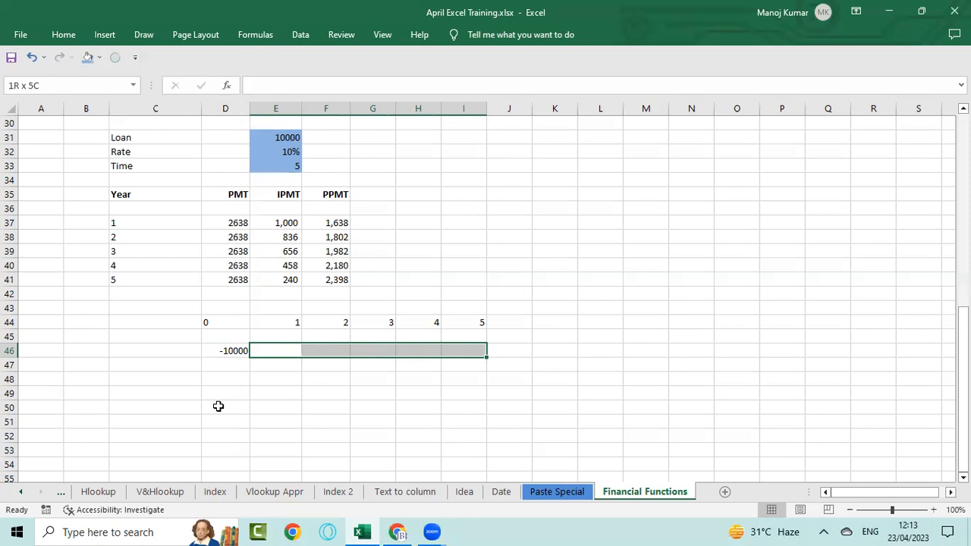
key("shift+Left")
key("shift+Left")
key("shift+Left")
key("shift+Left")
type("2500")
key("Tab")
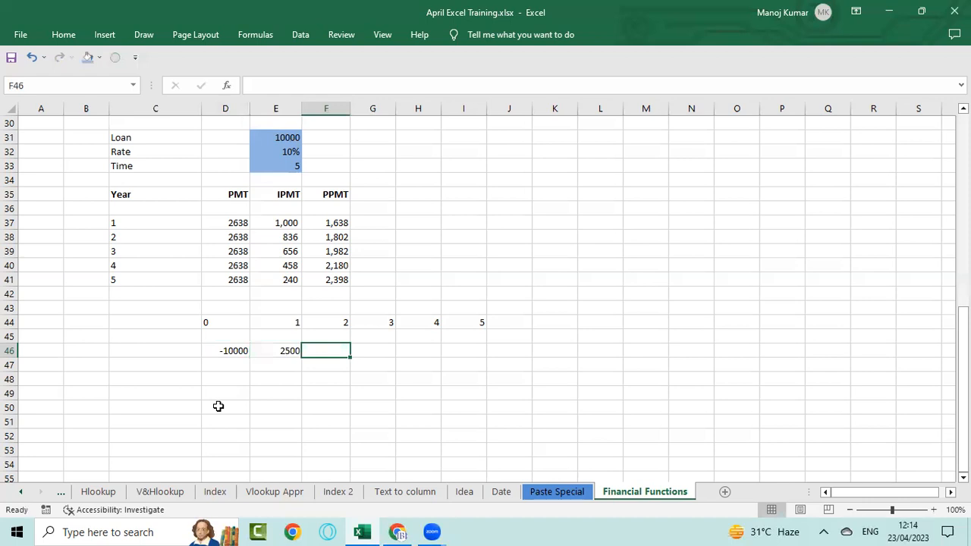
type("2200")
key("Tab")
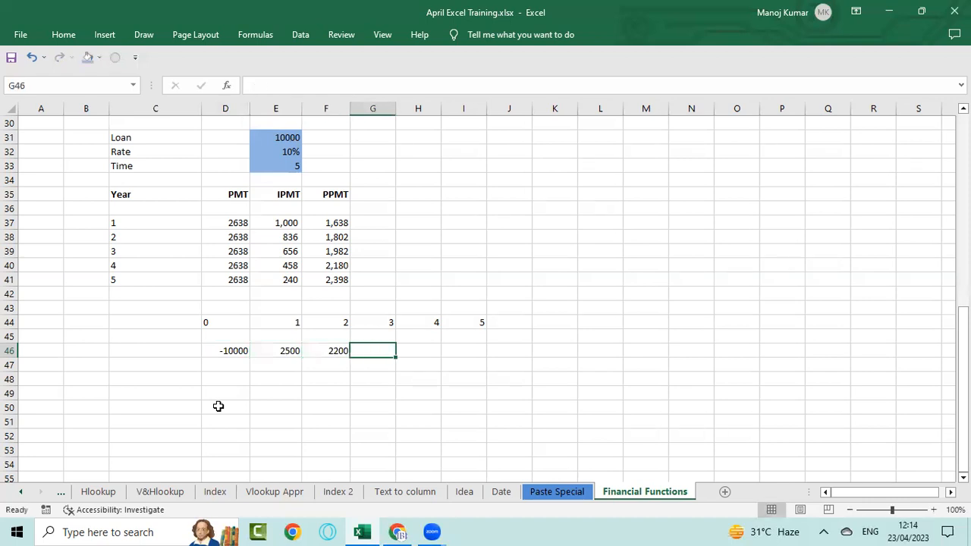
type("1800")
key("Tab")
type("4000")
key("Tab")
type("3500")
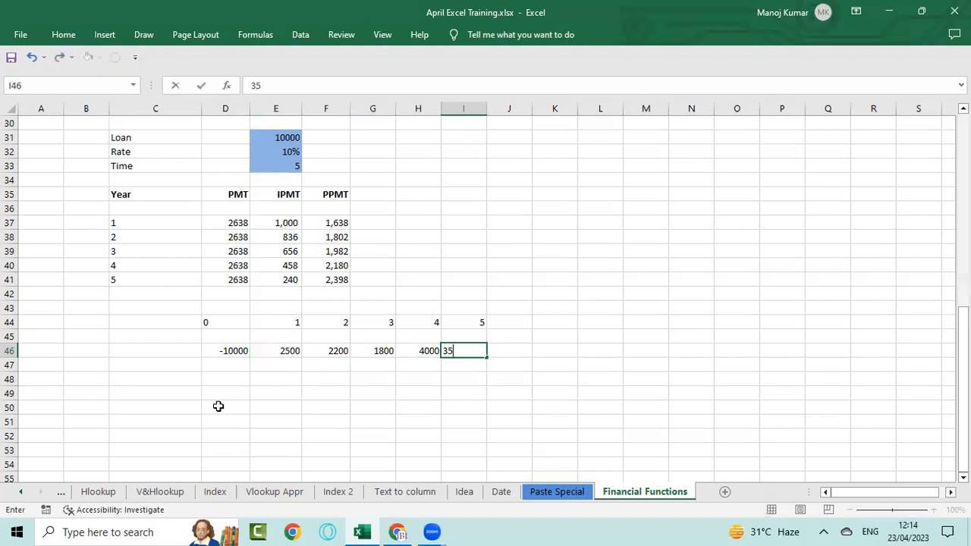
key("Left")
Examine the cash flow row, comparing the inflows in E46:I46 with the initial outflow in D46.
key("Left")
key("Left")
key("Left")
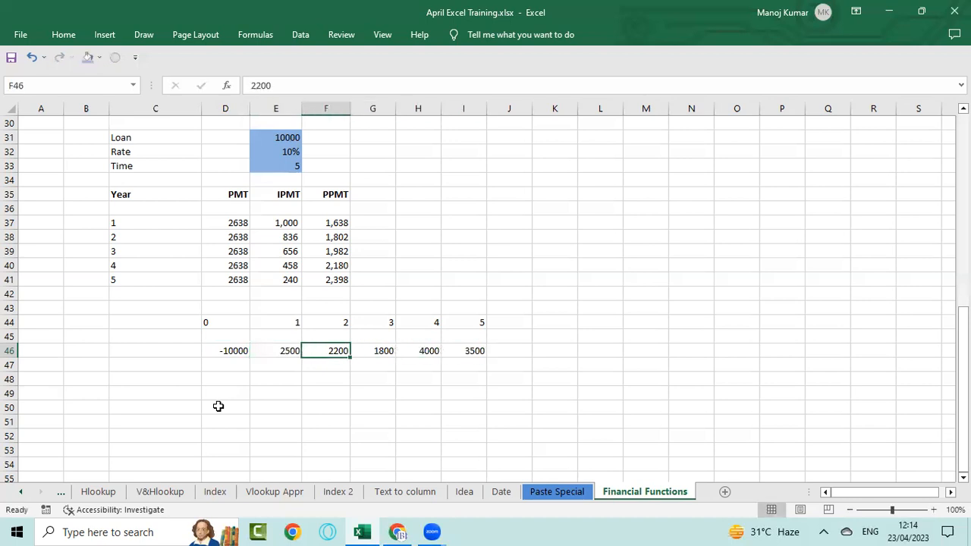
key("ctrl+shift+Right")
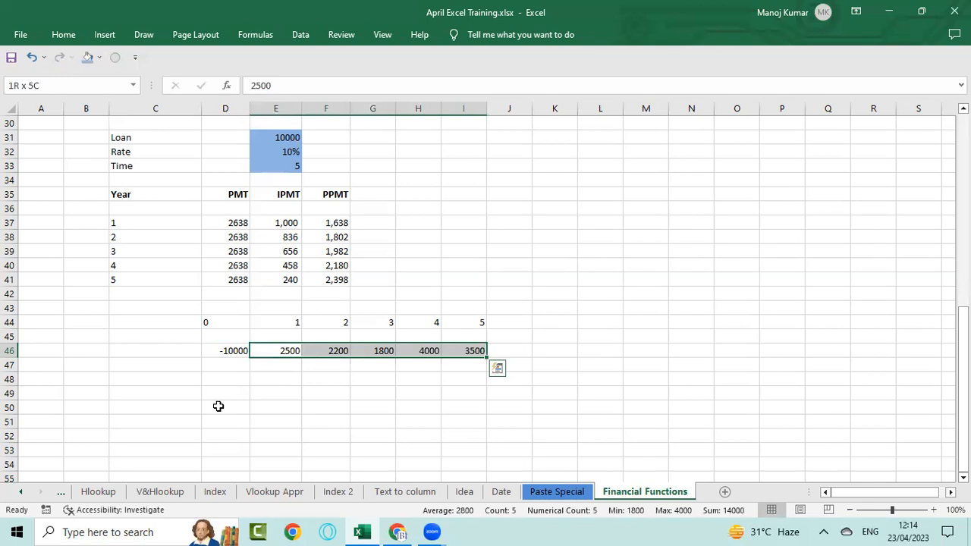
key("Left")
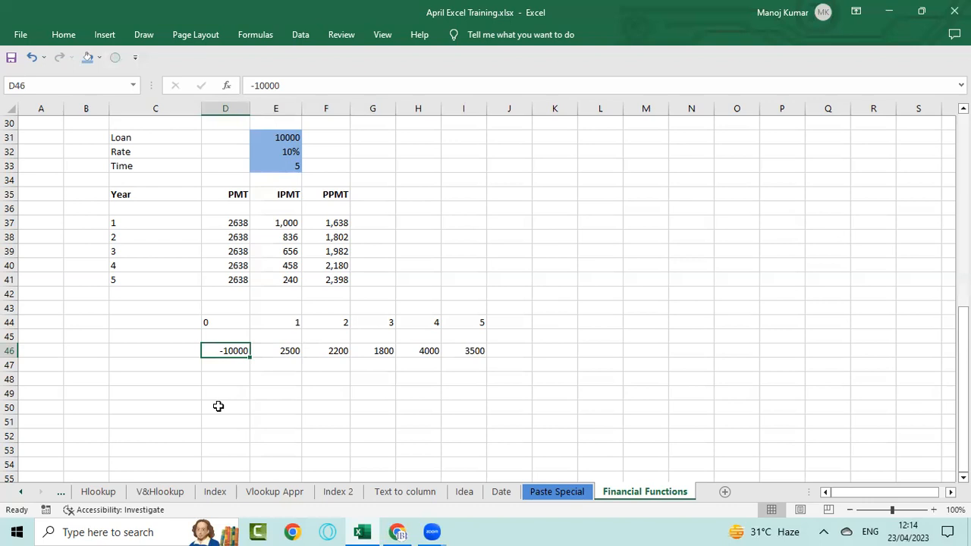
key("Up")
key("Up")
key("Down")
key("Down")
key("ctrl+shift+Right")
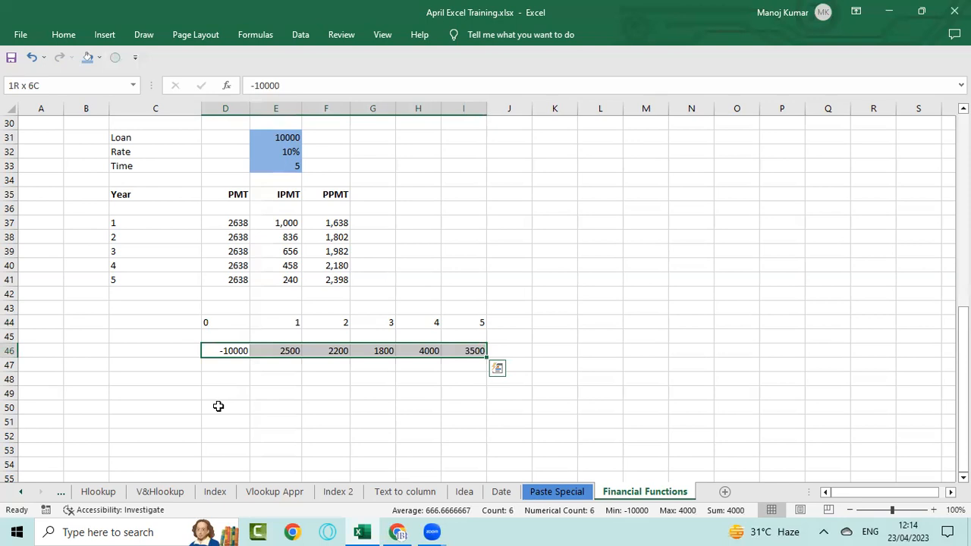
key("shift+Left")
key("shift+Left")
key("shift+Left")
key("shift+Left")
key("shift+Left")
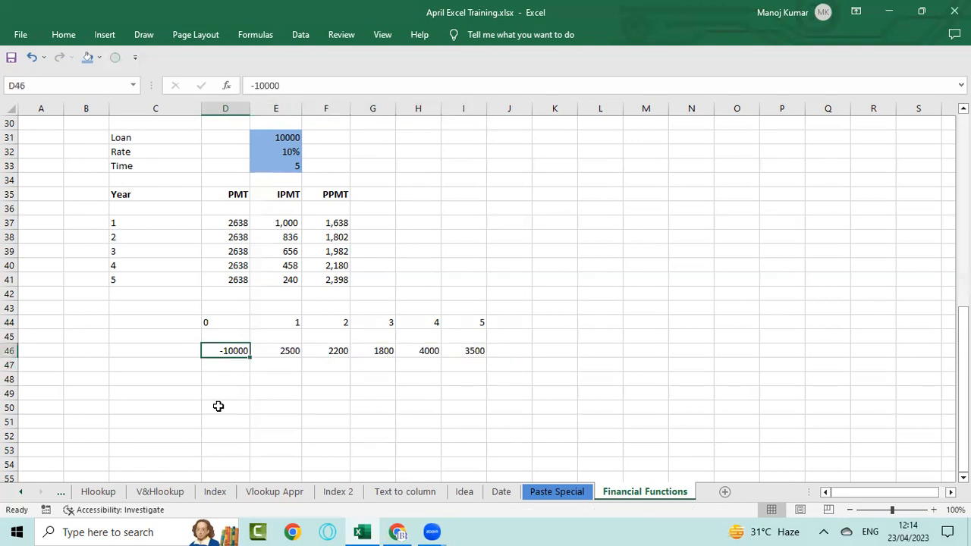
Enter a rate of 15% in D48 and label it WACC in C48.
key("Down")
key("Down")
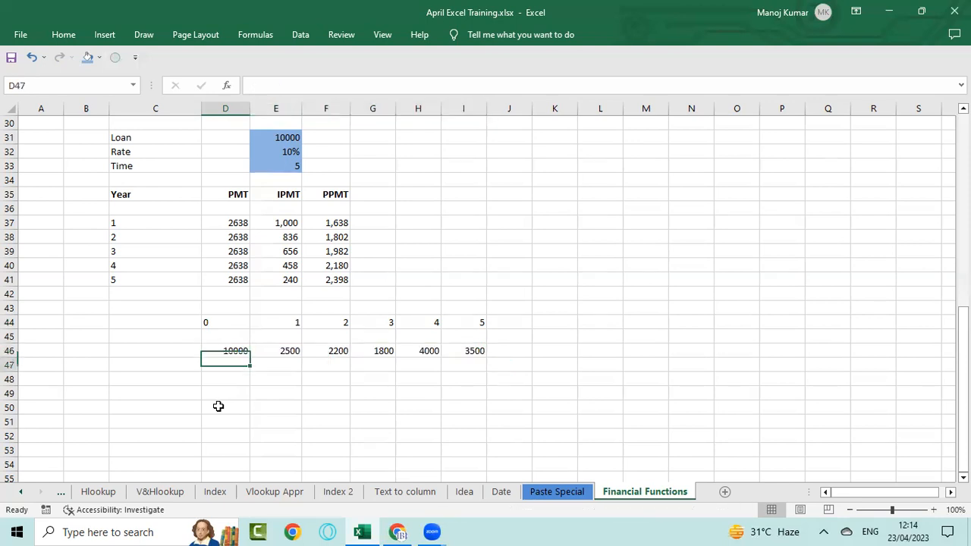
type("15%")
key("ctrl+Return")
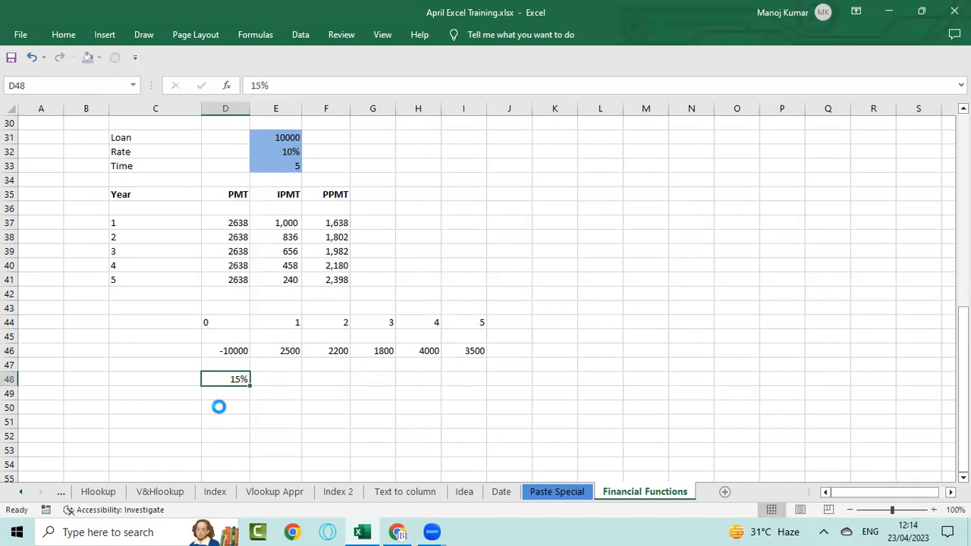
key("ctrl+c")
key("Left")
key("Right")
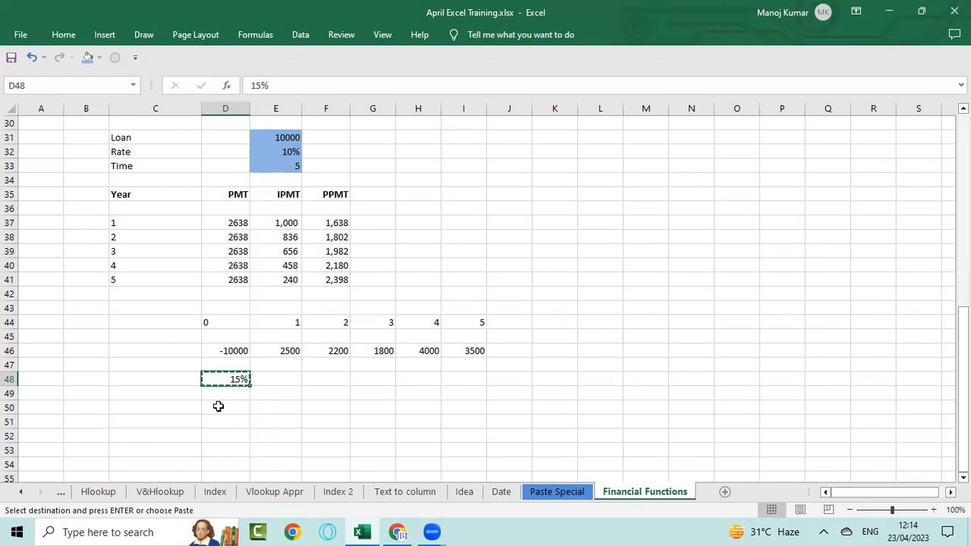
key("Left")
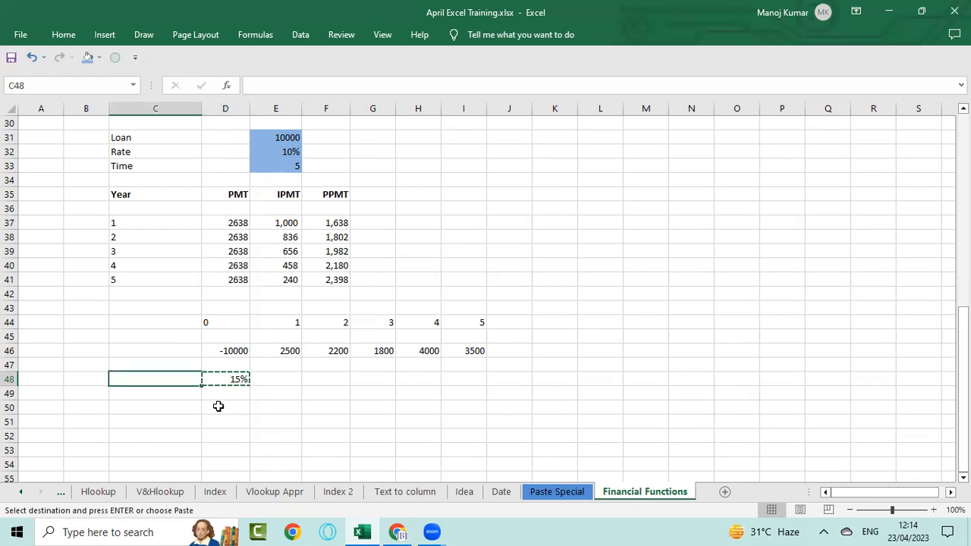
type("WACC")
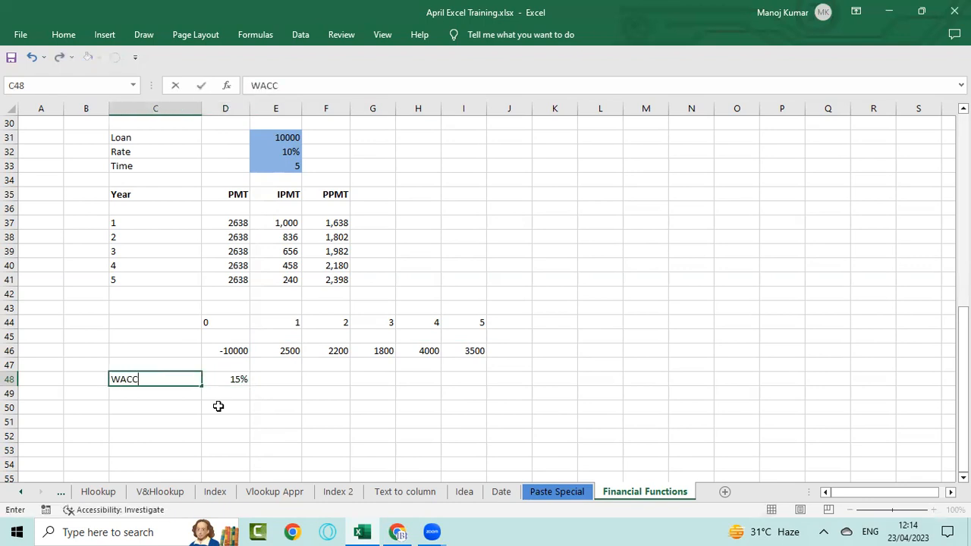
key("Right")
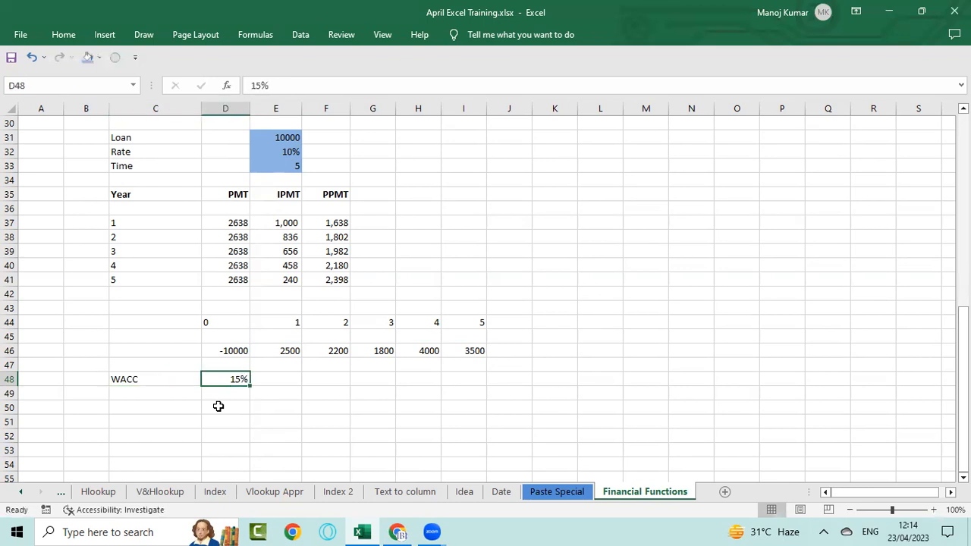
Examine the full cash flow series in D46:I46 together with the WACC rate in D48.
key("Down")
key("Down")
key("Down")
key("Down")
key("Down")
key("Down")
key("Down")
key("Down")
key("Down")
key("Down")
key("Down")
key("Down")
key("Down")
key("Down")
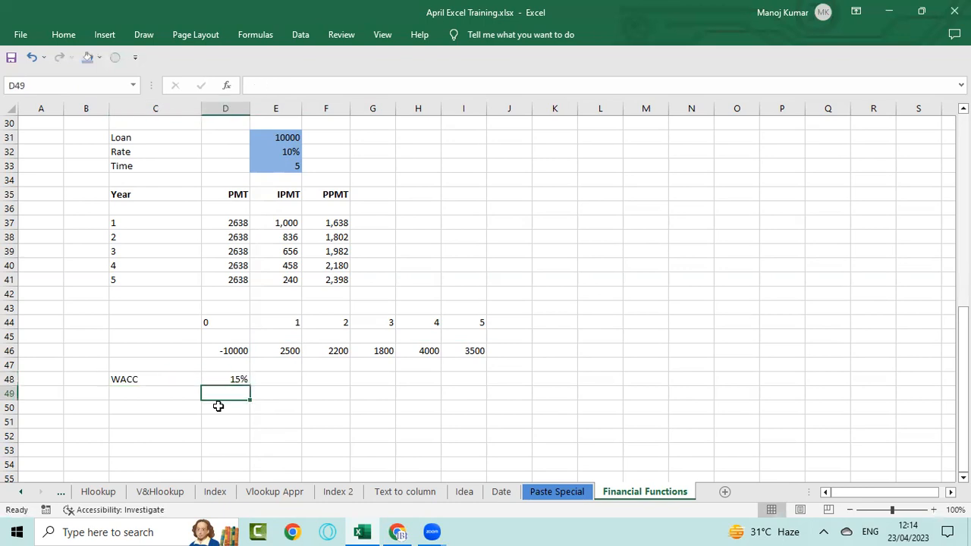
key("ctrl+Up")
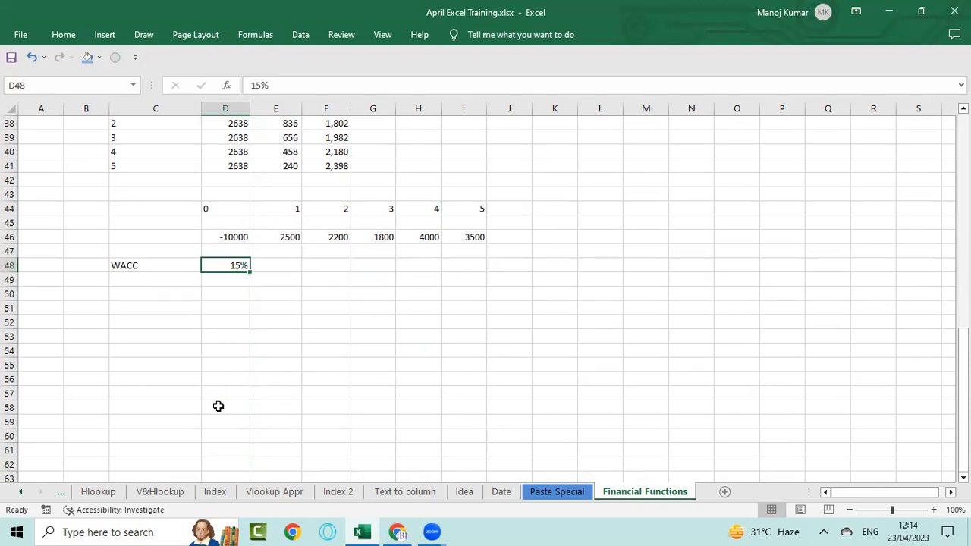
key("Up")
key("Up")
key("ctrl+shift+Right")
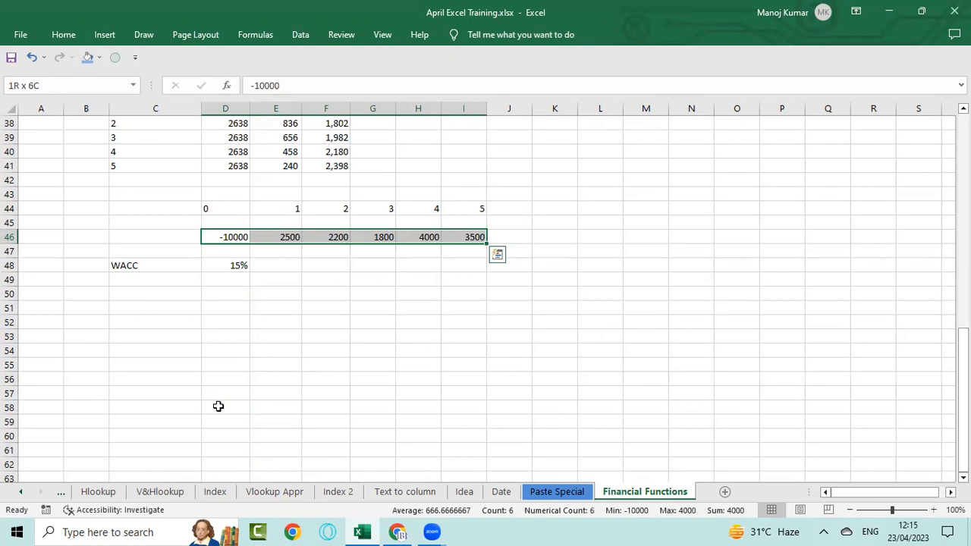
key("Down")
key("Down")
key("Down")
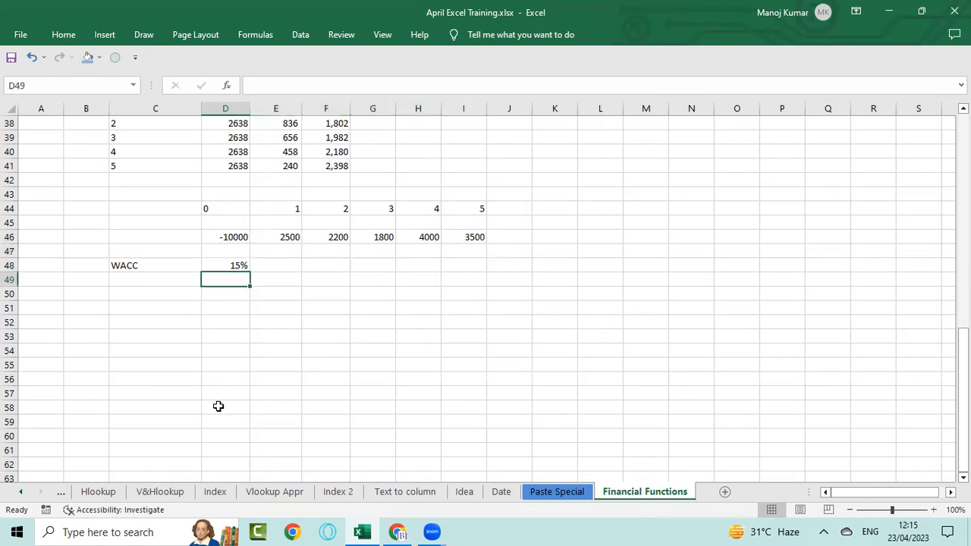
key("Up")
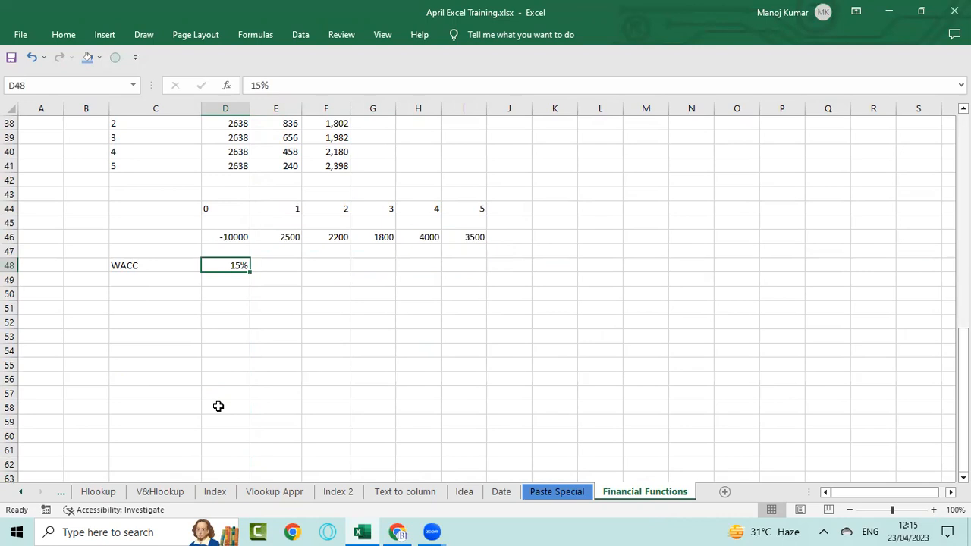
key("Down")
key("Down")
key("Left")
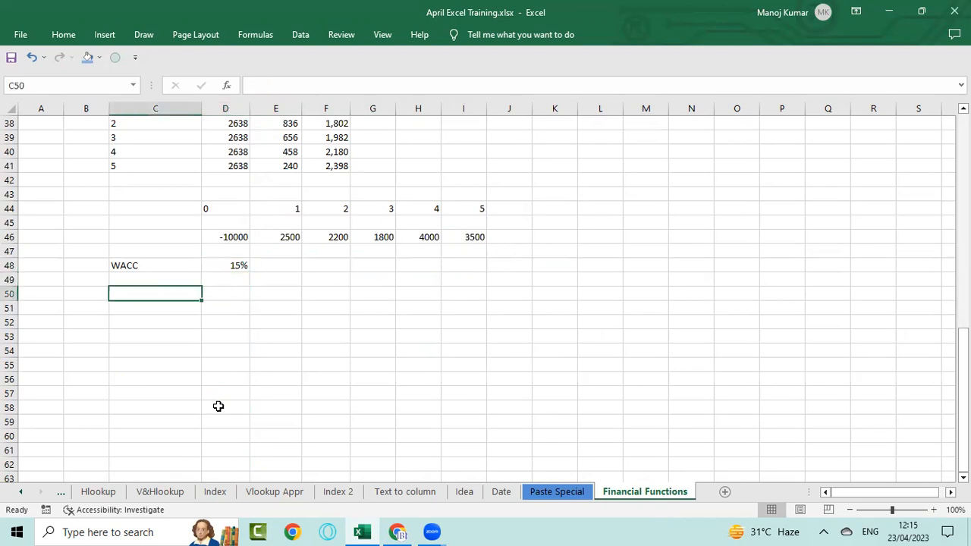
key("Right")
key("Right")
type("=")
key("Up")
key("Up")
key("Up")
key("Up")
type("/")
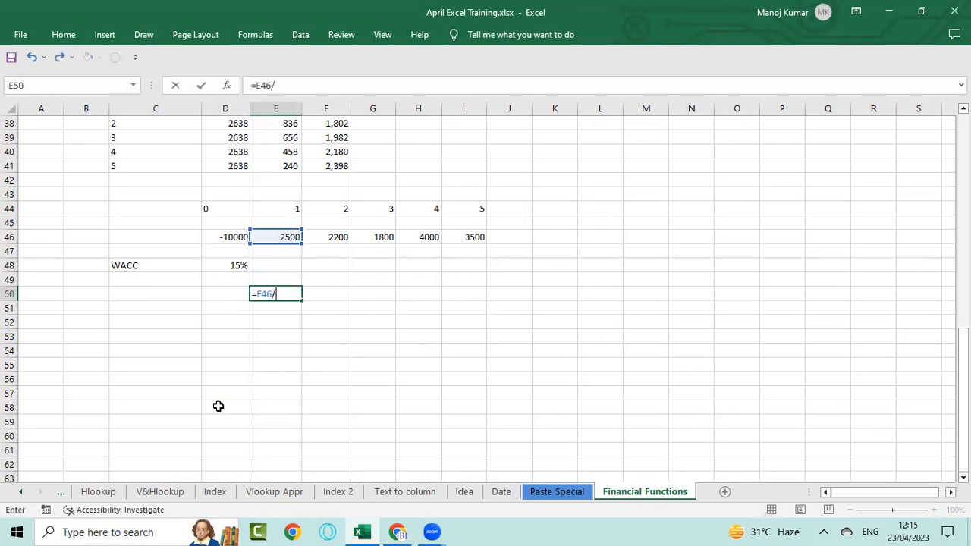
key("Escape")
Review the five yearly inflows in E46:I46 against the year 0 outflow in D46.
key("Up")
key("Up")
key("Up")
key("Up")
key("ctrl+shift+Right")
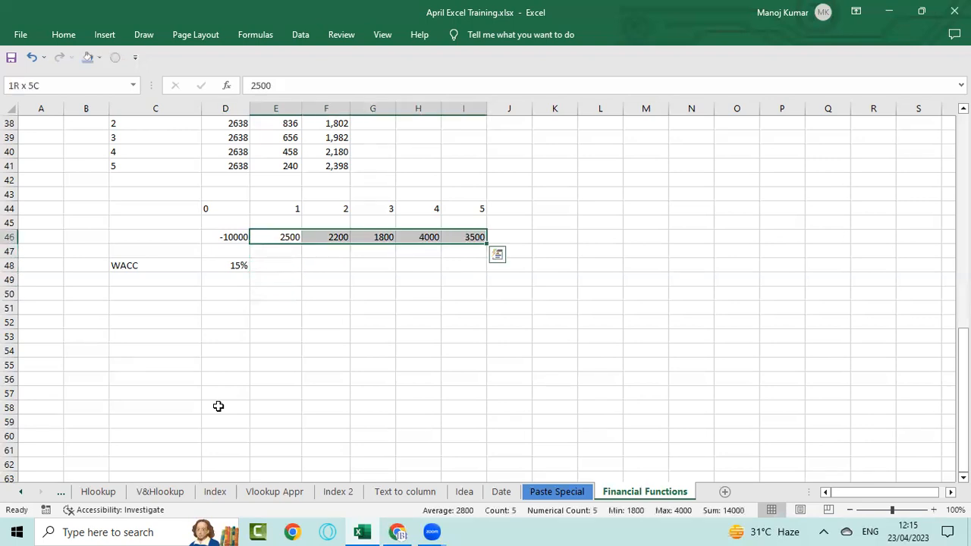
key("Left")
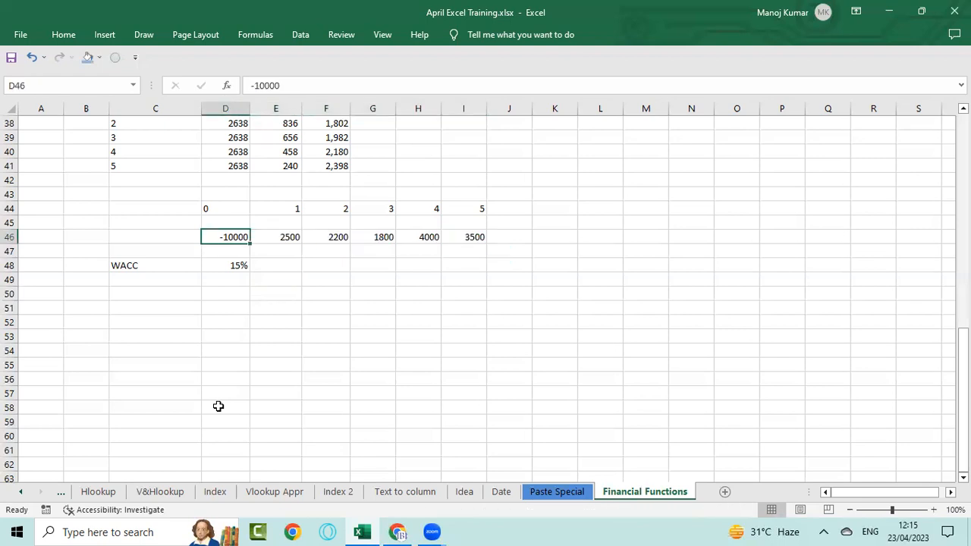
key("Right")
key("ctrl+shift+Right")
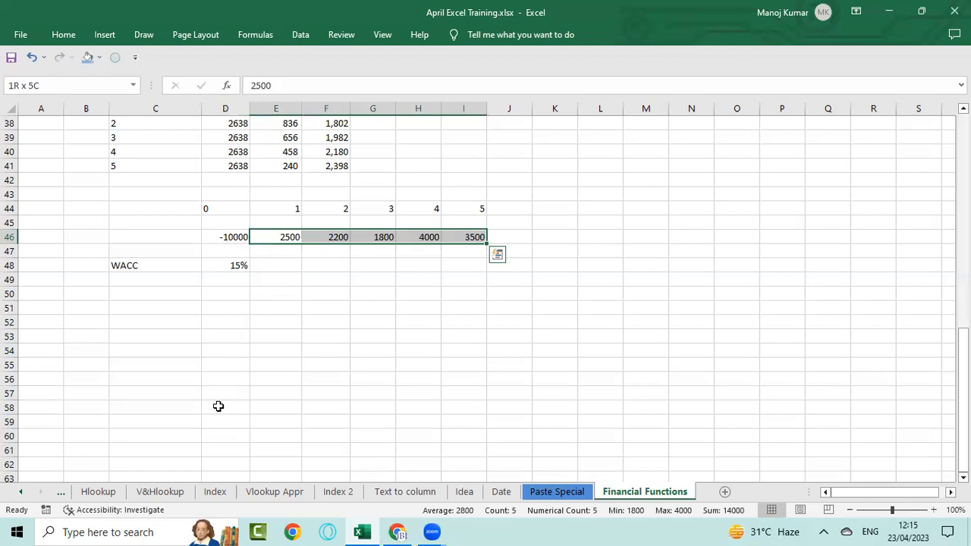
key("Left")
key("Right")
key("ctrl+shift+Right")
Enter an example one-year cash flow below the WACC, with 100 in E52 and 115 in F52.
key("Down")
key("Down")
key("Down")
key("Down")
key("Down")
key("Down")
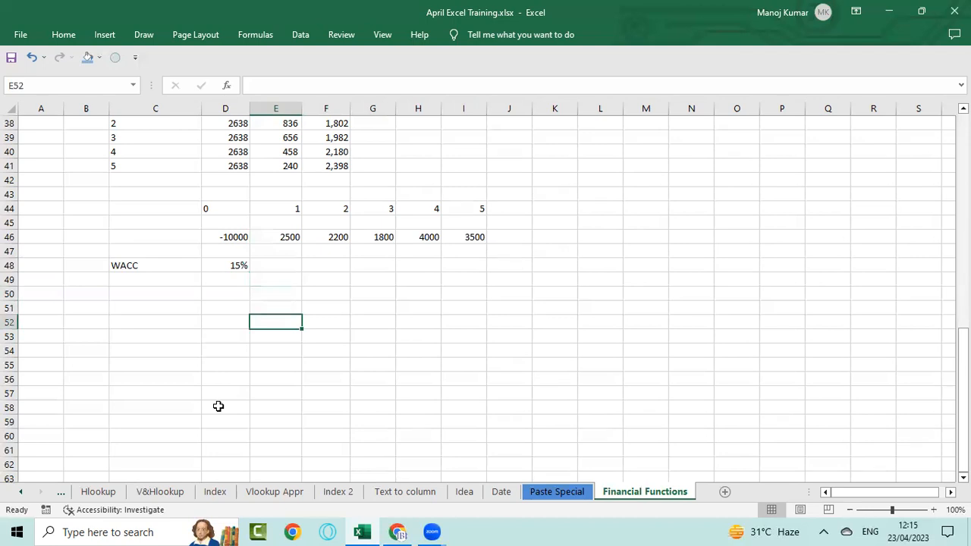
type("100")
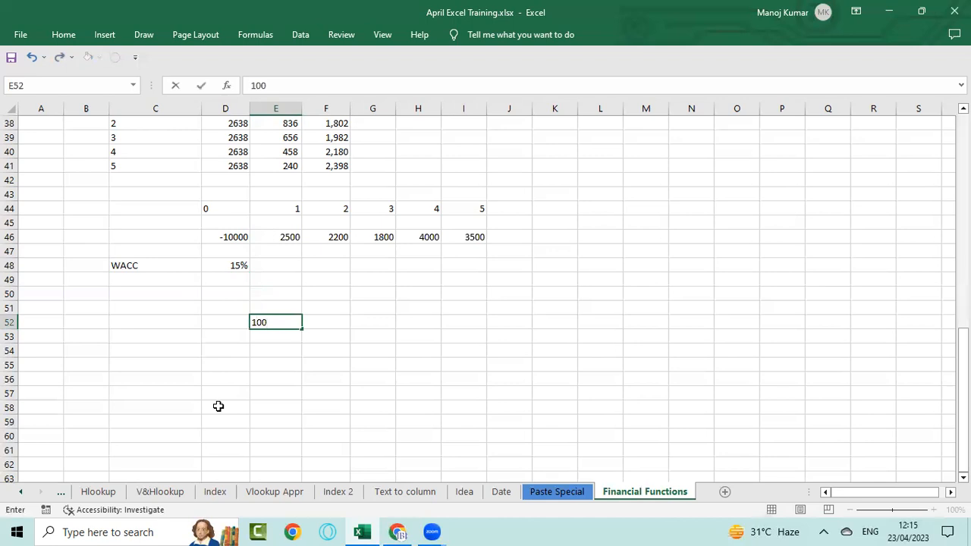
key("Tab")
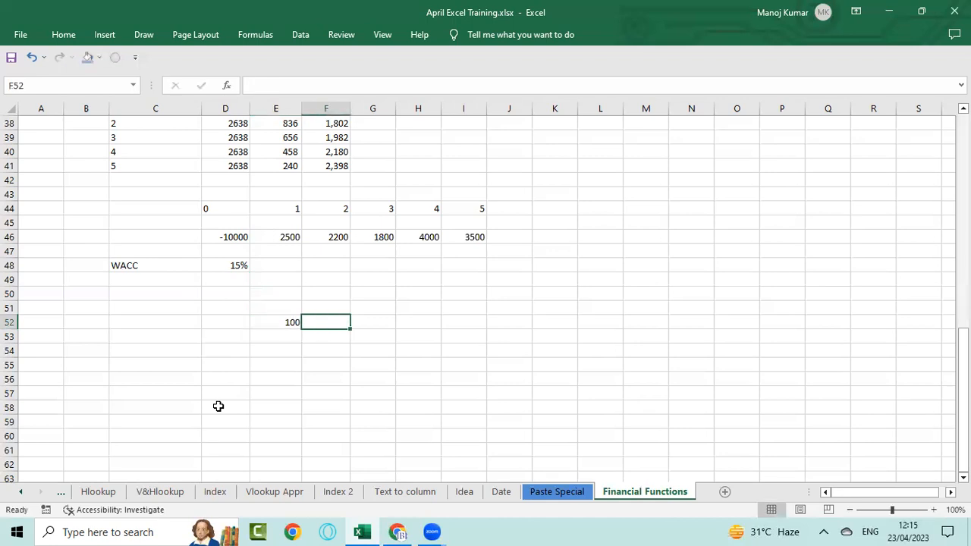
type("115")
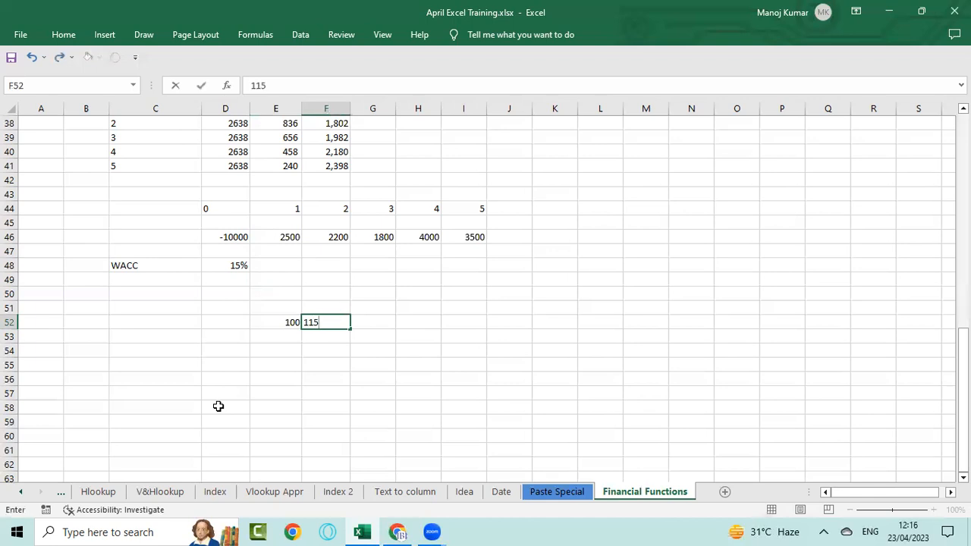
key("Return")
Enter a 15% discount rate for the example in E54.
key("Return")
key("Return")
key("Up")
key("Left")
key("Right")
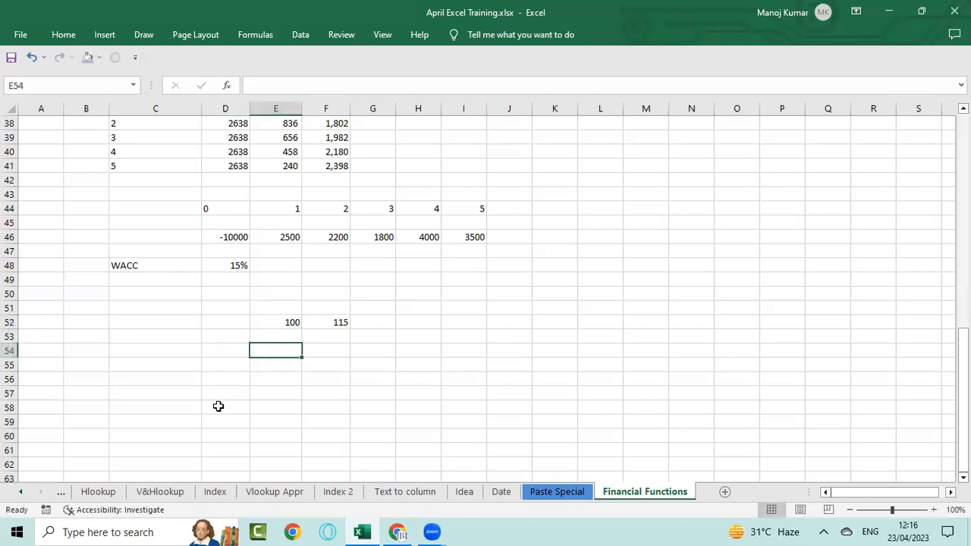
type("15%")
key("Return")
key("Return")
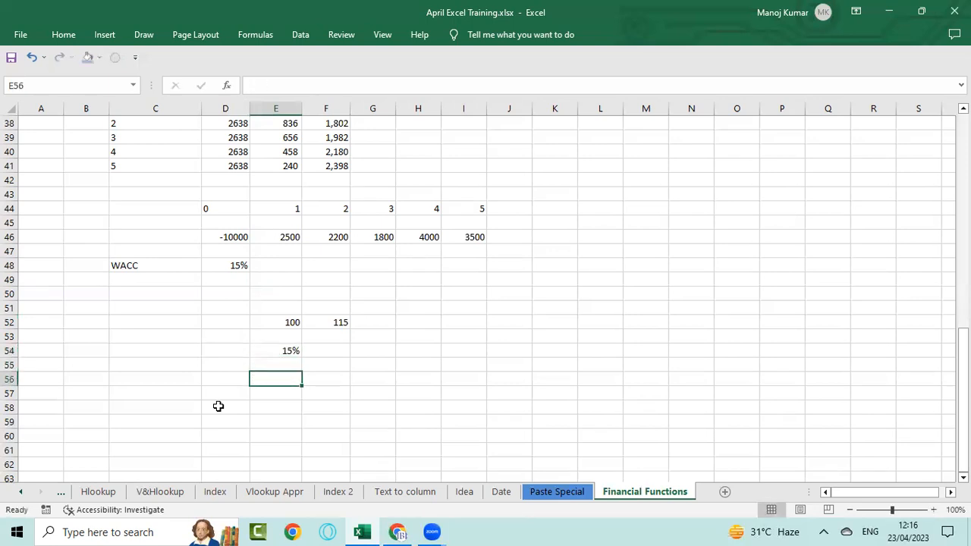
Enter 100 in F56 as the present value of the 115 in F52 discounted at 15%.
key("Up")
key("Right")
key("Right")
key("Up")
key("Left")
key("Up")
key("Up")
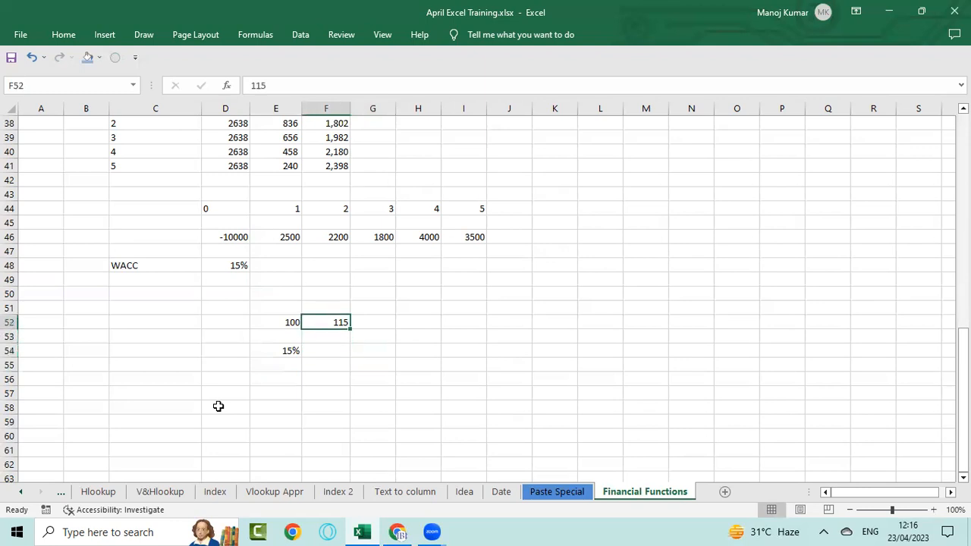
key("Down")
key("Down")
key("Down")
key("Left")
key("Down")
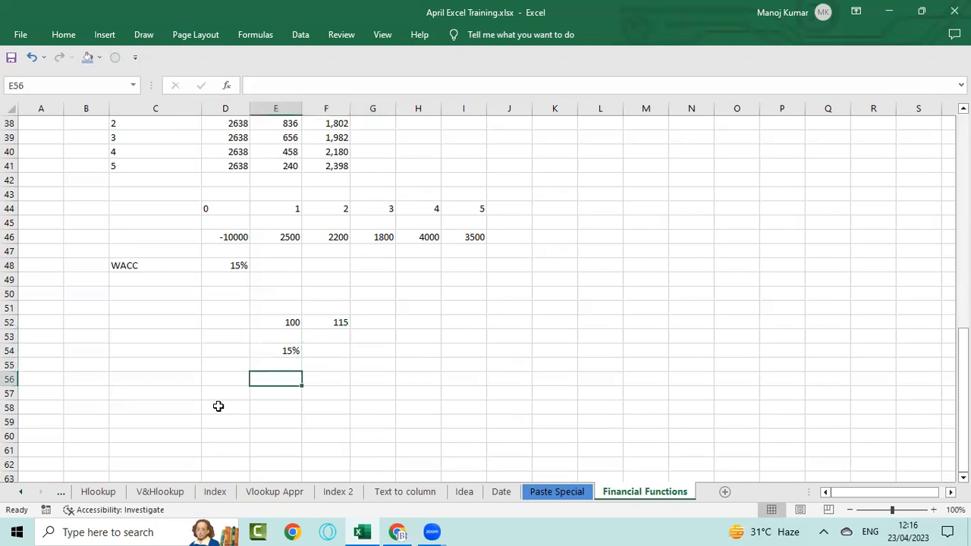
key("Right")
type("=")
key("BackSpace")
type("100")
key("Left")
Label cell E58 as NPV below the example cash flows.
key("Down")
key("Down")
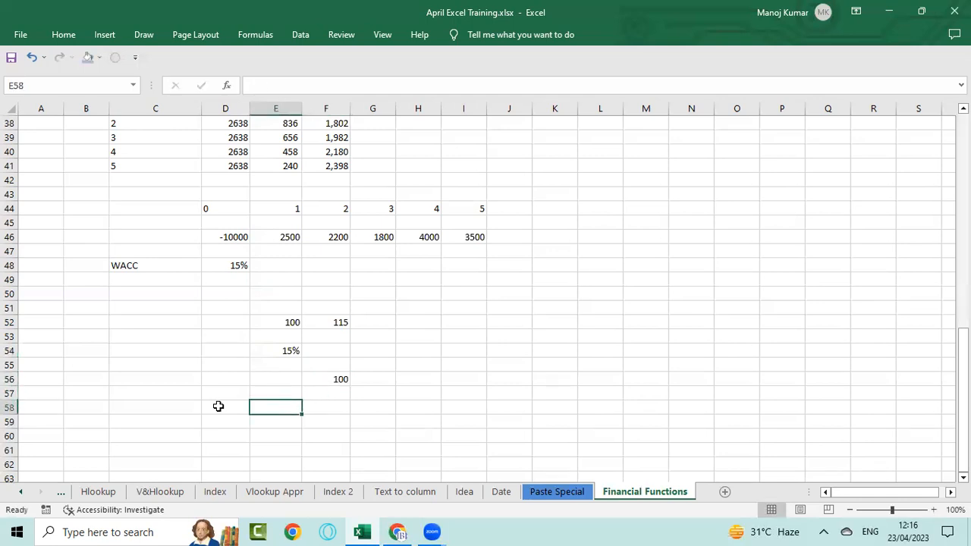
type("=")
key("BackSpace")
type("NPV")
key("Tab")
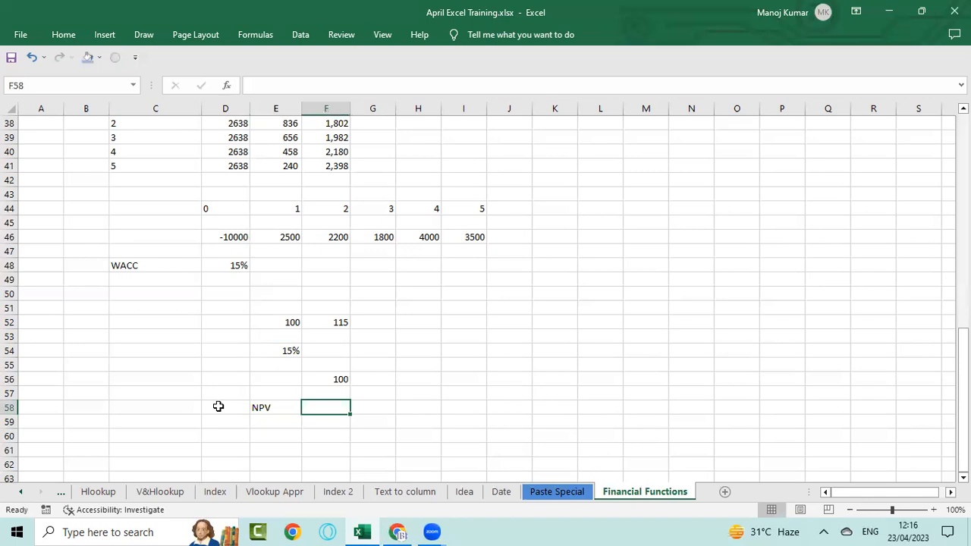
Calculate the example's NPV in F58 by subtracting the initial amount from the present value with =F56-E52.
type("=")
key("Up")
key("Up")
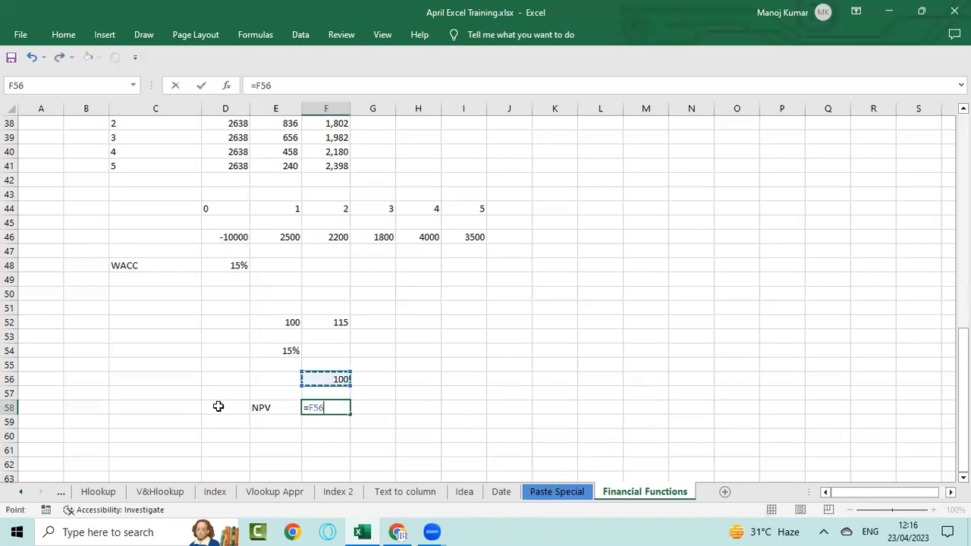
type("-")
key("Left")
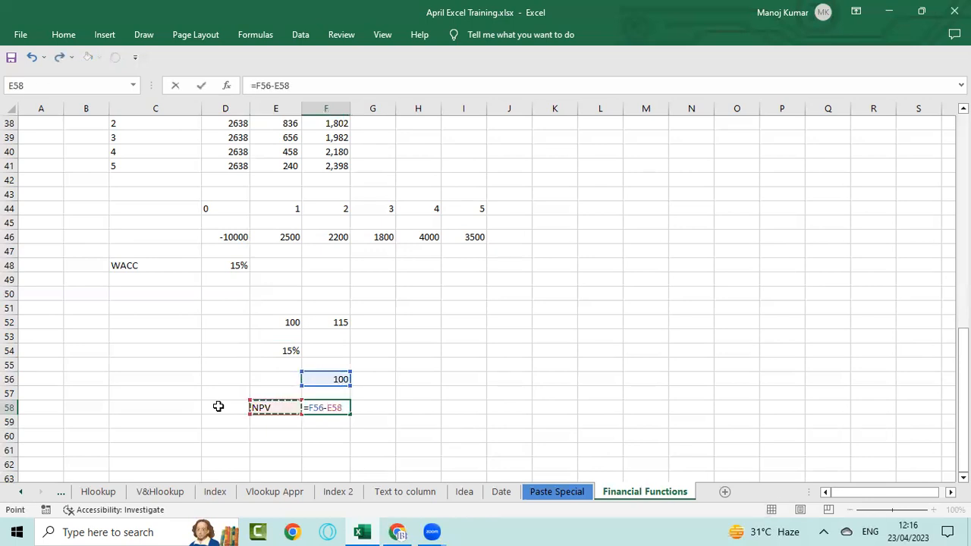
key("Up")
key("Up")
key("Up")
key("Up")
key("Up")
key("Up")
key("shift+Tab")
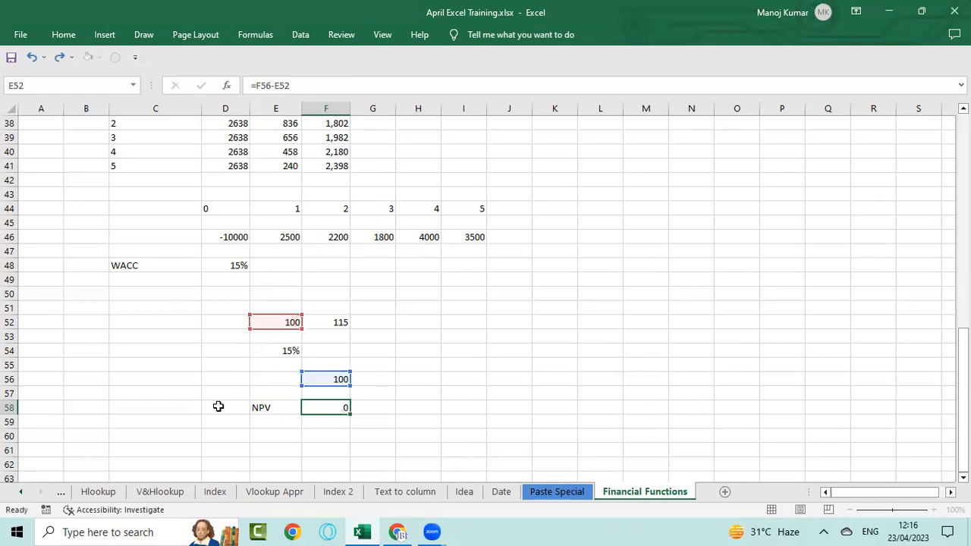
Compare the NPV row in E58:F58 with the example cash flows in E52:F52 and the rate in E54.
key("shift+Right")
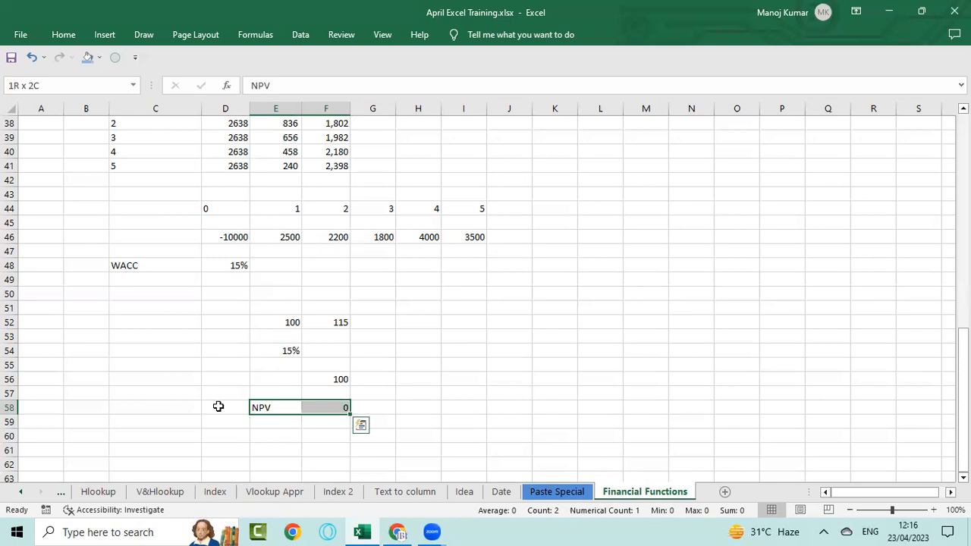
key("Right")
key("Left")
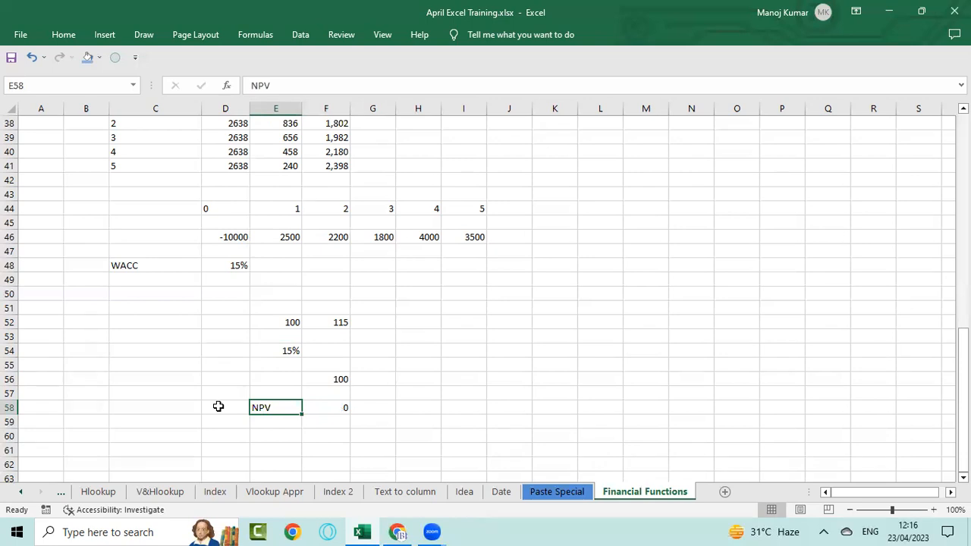
key("Up")
key("Up")
key("Up")
key("Up")
key("Up")
key("Up")
key("shift+Right")
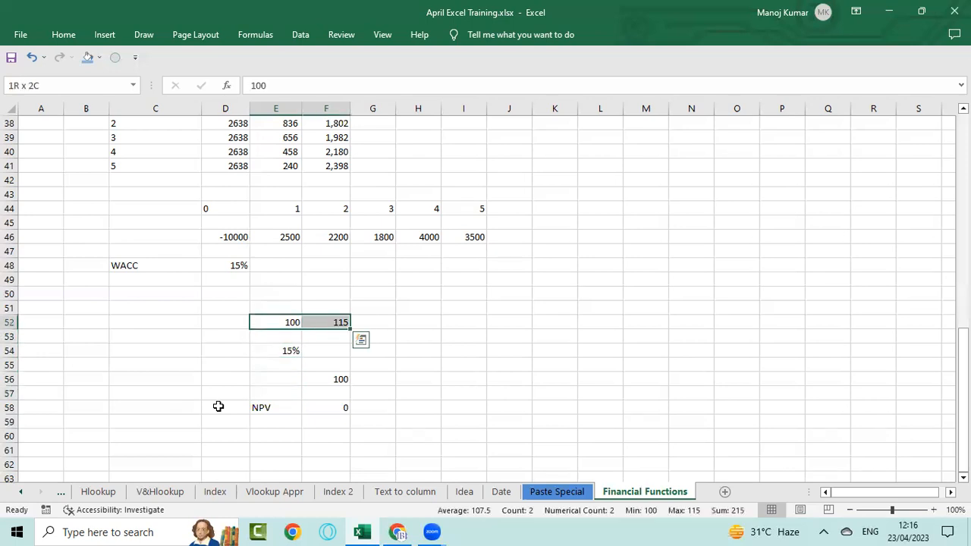
key("Down")
key("Down")
key("Down")
key("Down")
key("Down")
key("Down")
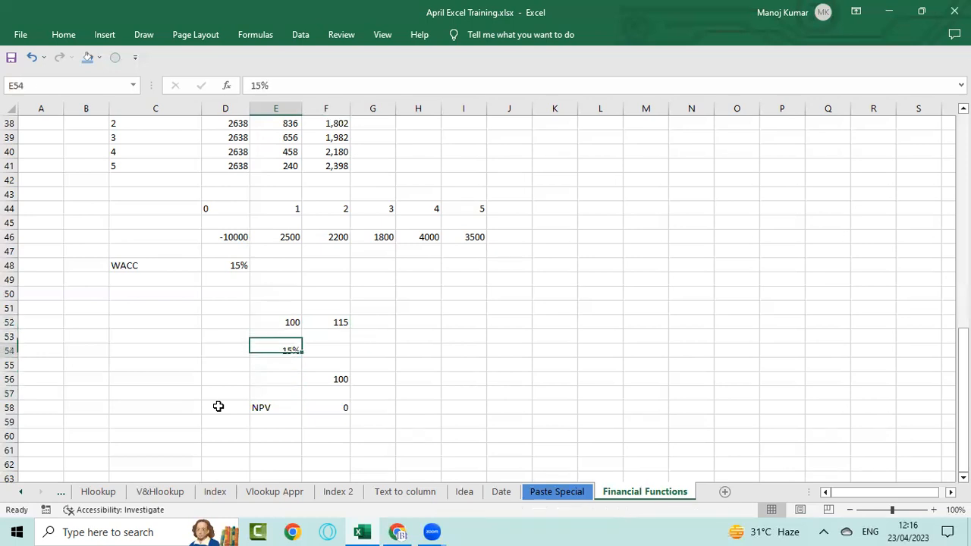
key("shift+Right")
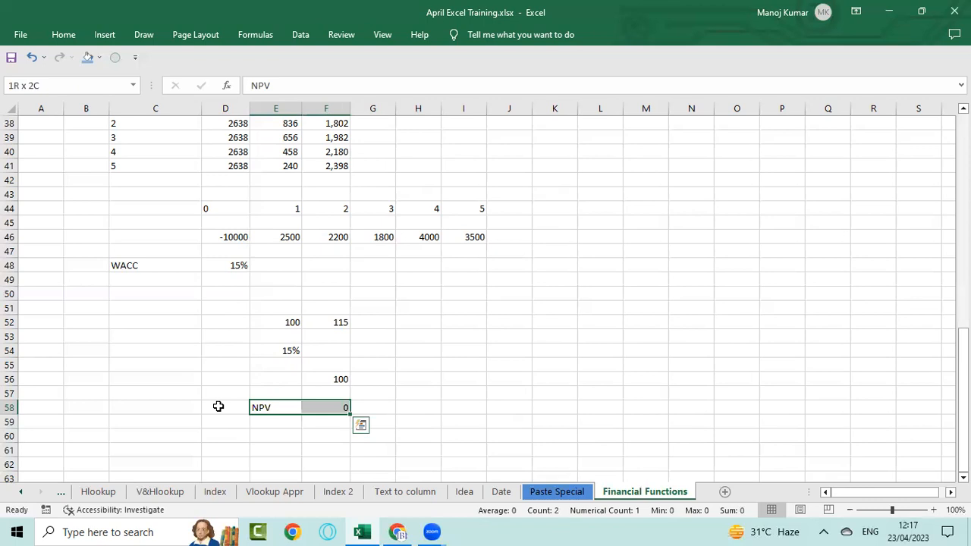
key("Right")
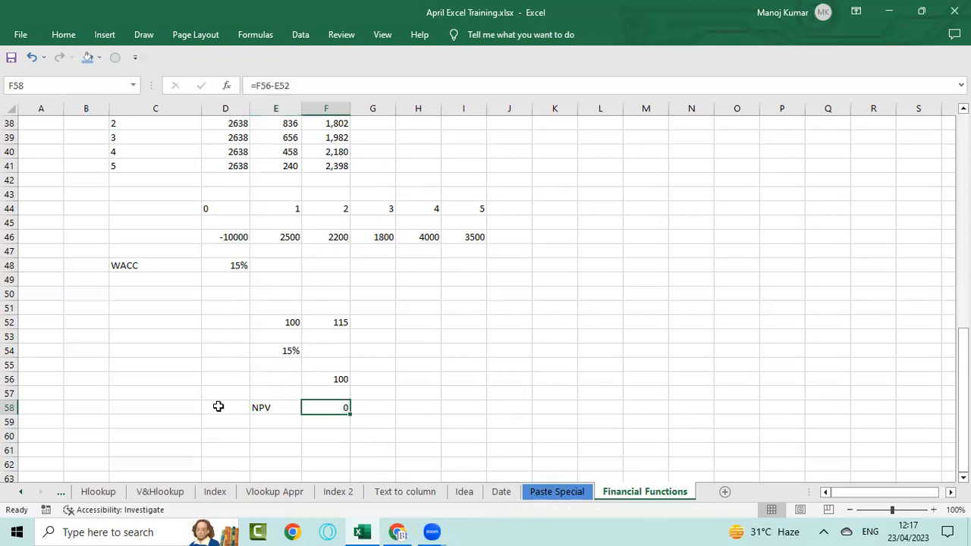
Replace the NPV formula in F58 with the value -5 to illustrate a negative NPV.
key("F2")
key("BackSpace")
key("BackSpace")
key("BackSpace")
key("BackSpace")
key("BackSpace")
key("BackSpace")
key("BackSpace")
key("BackSpace")
type("-5")
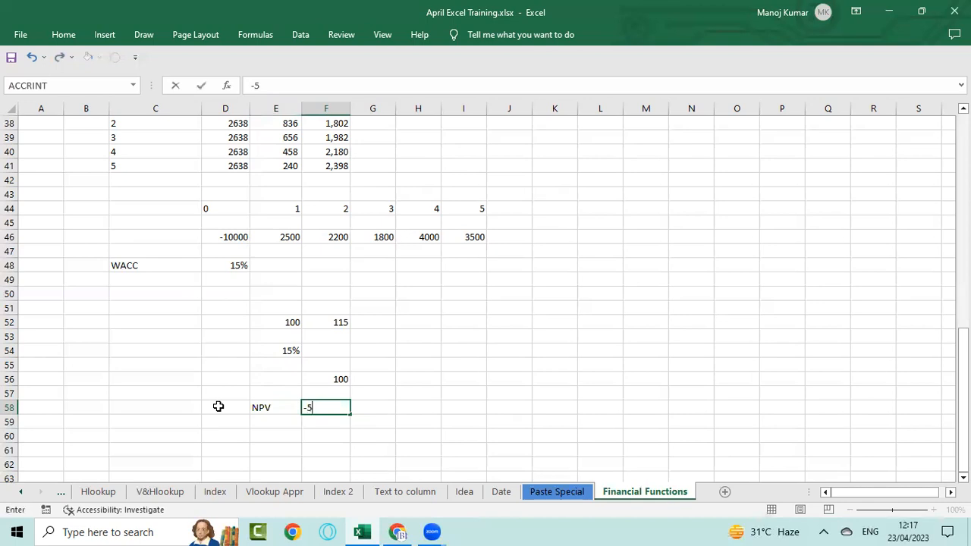
key("Return")
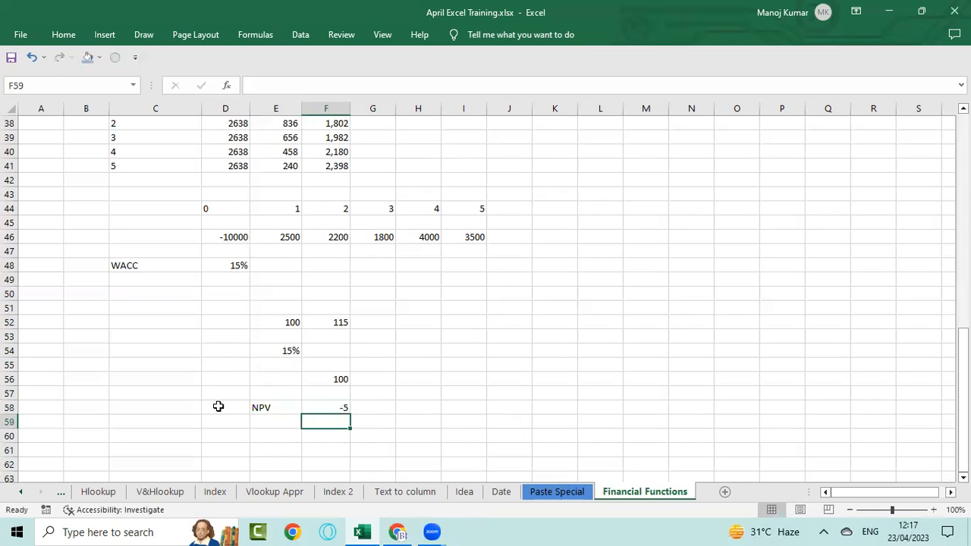
Set the NPV value in F58 to +5 to illustrate a positive NPV.
key("Up")
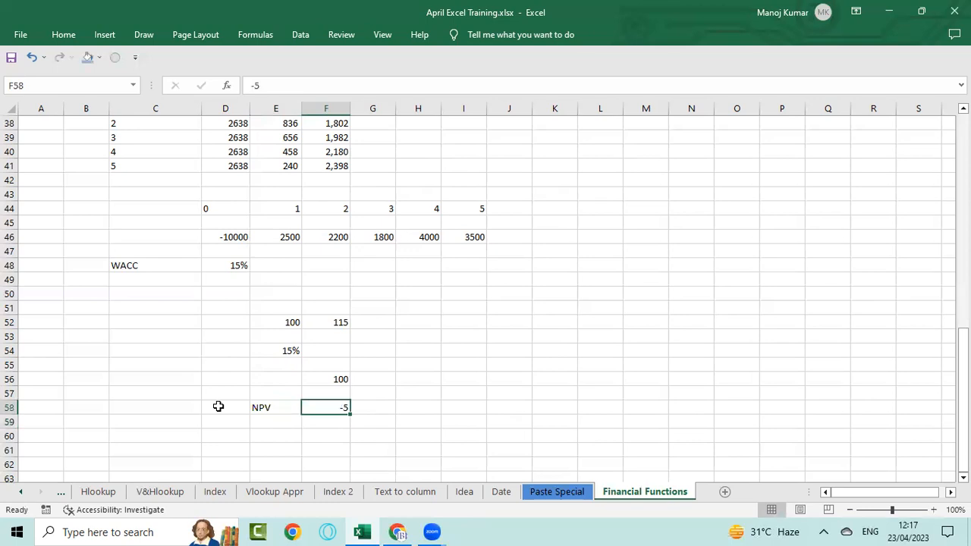
type("+5")
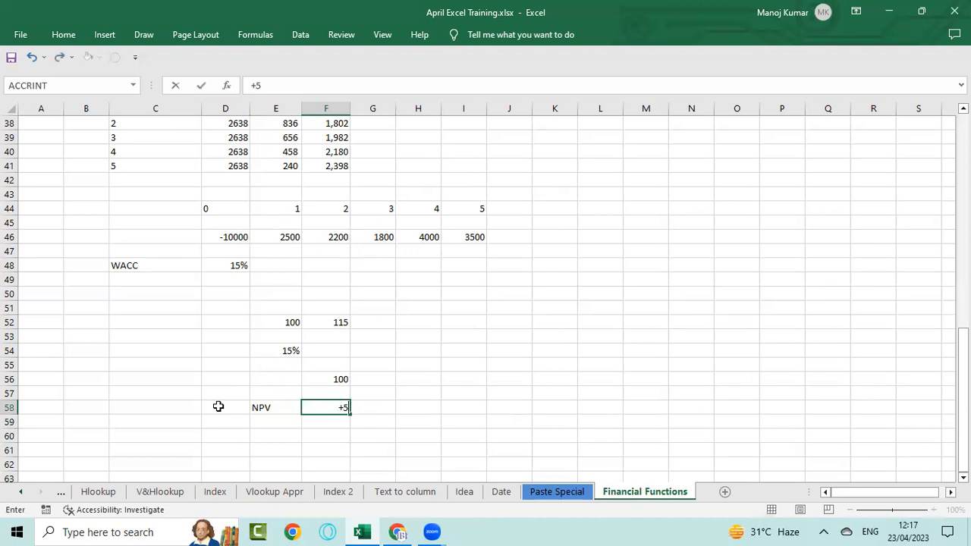
key("Return")
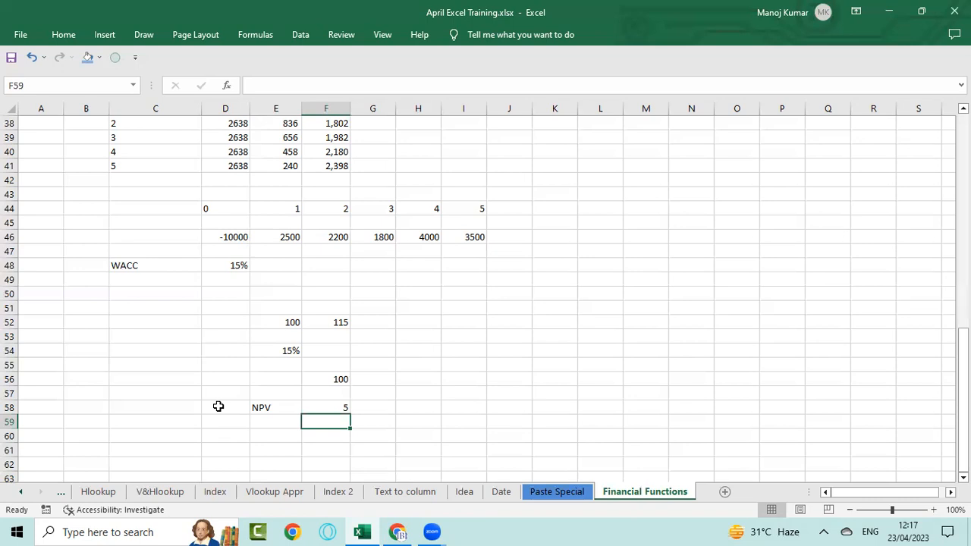
Clear the example block D52:H61 and select the yearly inflows in E46:I46.
left_click_drag(225, 321, 412, 445)
key("Delete")
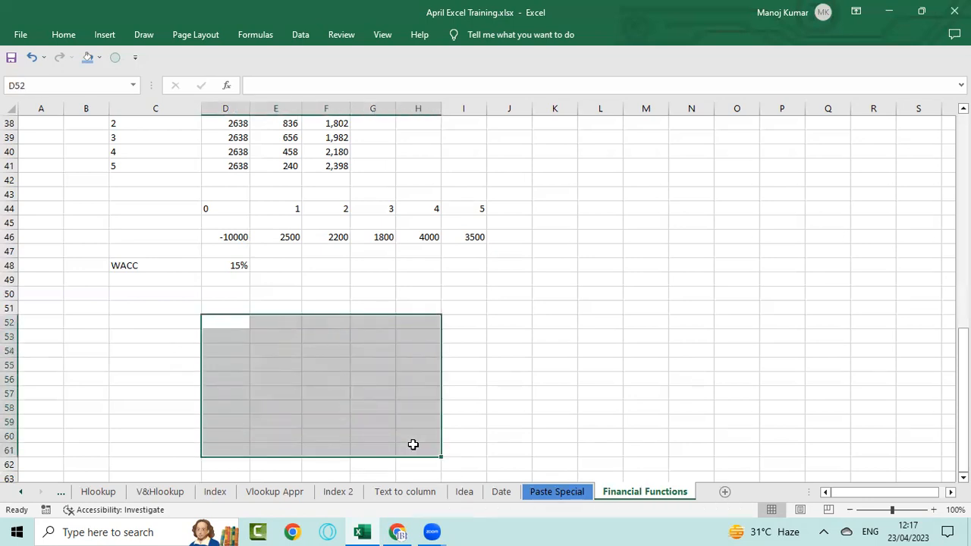
key("ctrl+Up")
key("Up")
key("Right")
key("Up")
key("ctrl+shift+Right")
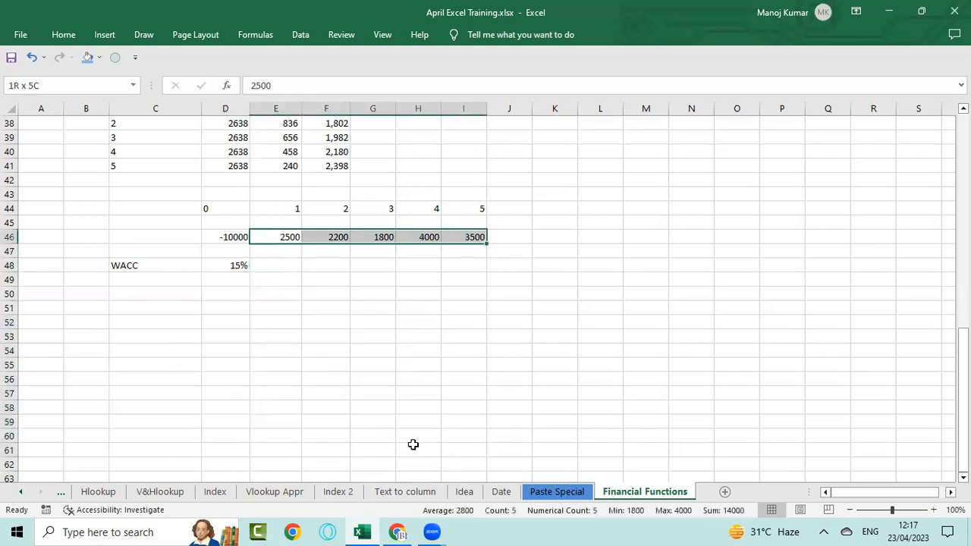
Undo the clearing of the example block D52:H61.
key("Down")
key("Down")
key("ctrl+z")
Compare the single-period example in E52:F52 with the five yearly inflows in E46:I46.
key("Down")
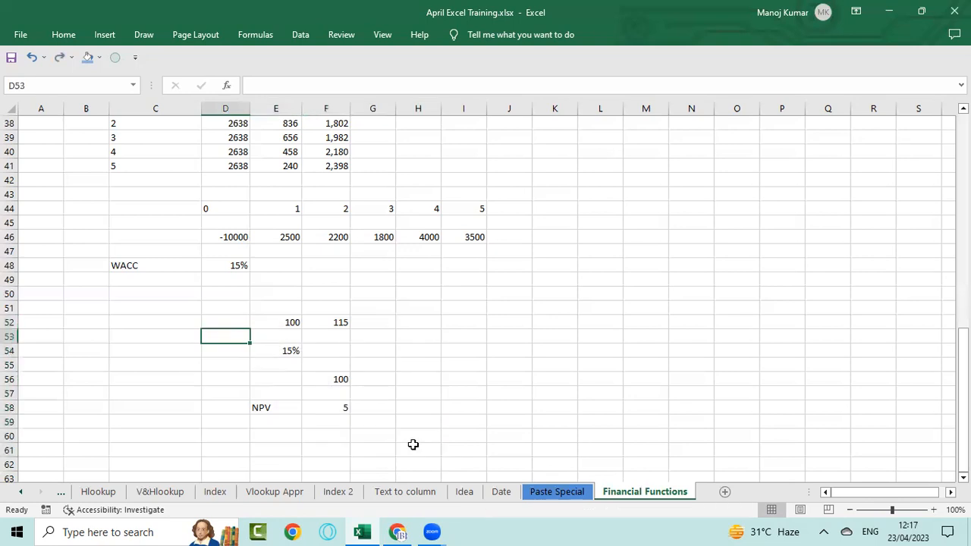
key("Up")
key("Right")
key("shift+Right")
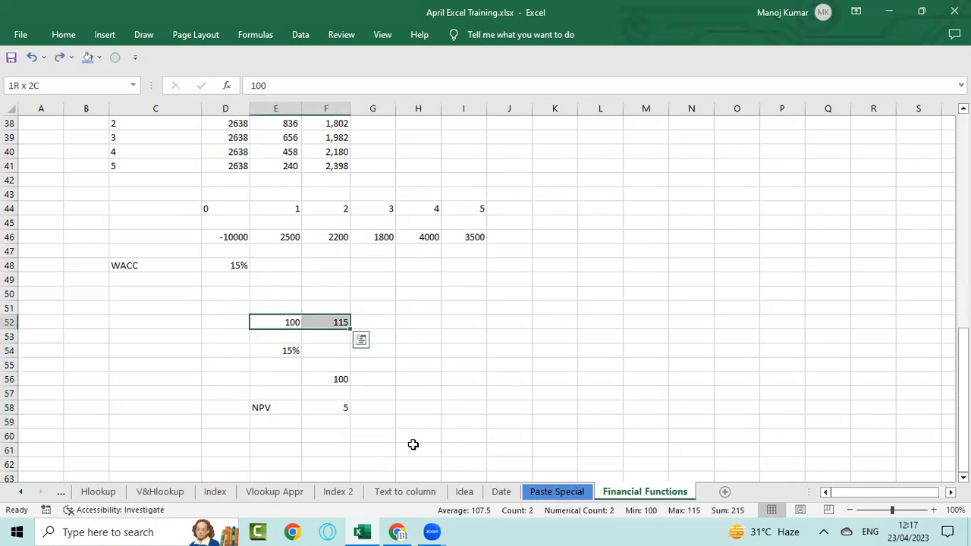
key("ctrl+Up")
key("Up")
key("Up")
key("Down")
key("Down")
key("ctrl+shift+Right")
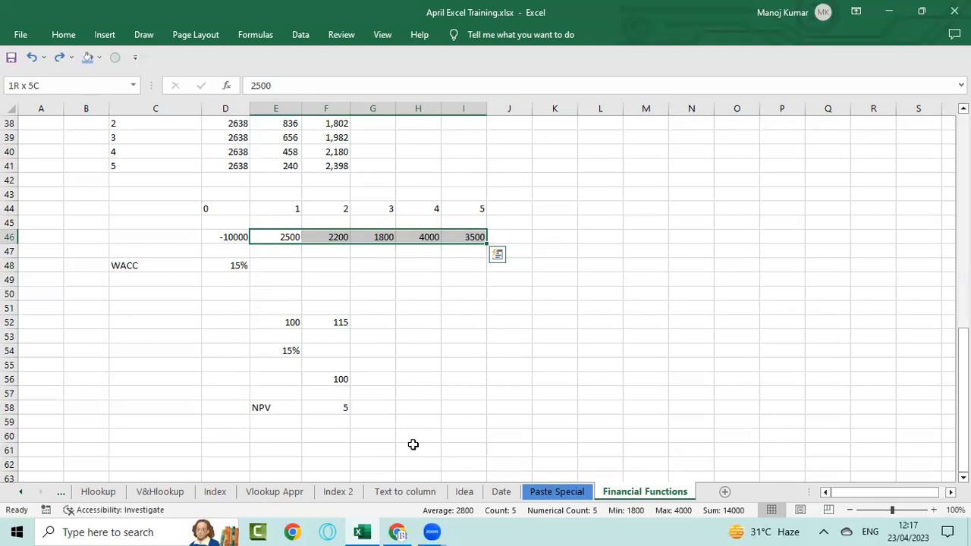
Clear the whole NPV example from E52:F58.
key("ctrl+Down")
key("shift+Right")
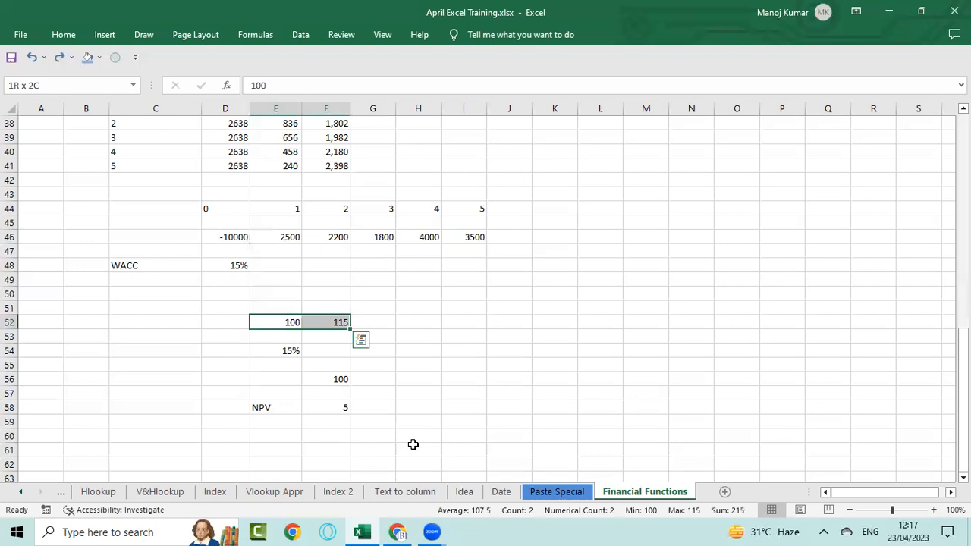
key("ctrl+shift+Down")
key("ctrl+shift+Down")
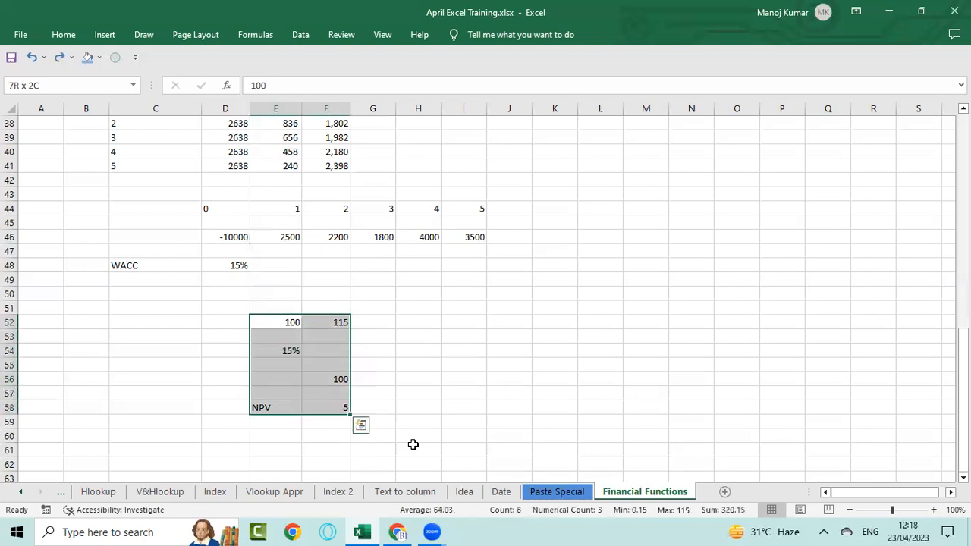
key("Delete")
Enter =E46/(1+$D$48)^E44 in E50 to discount the year 1 cash flow at the WACC.
key("Up")
key("Up")
type("=")
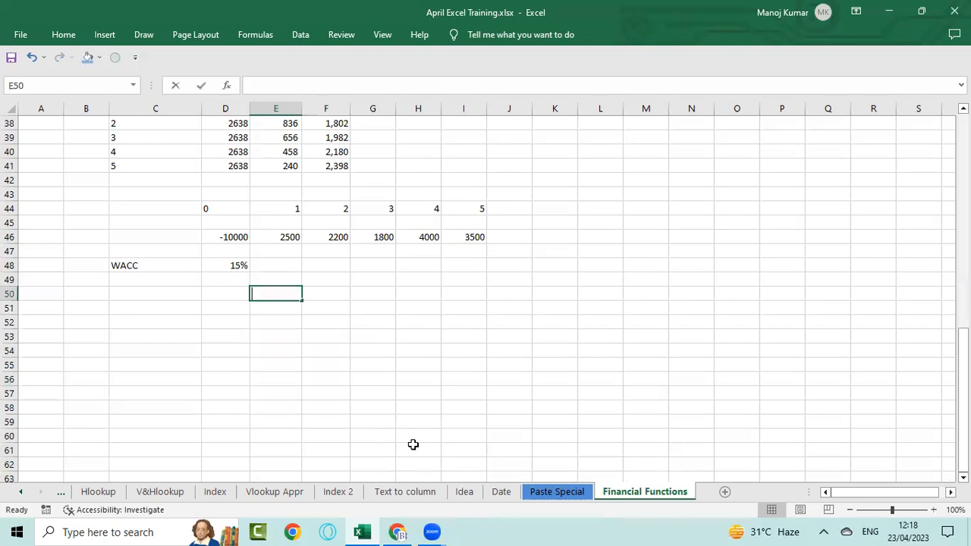
key("Up")
key("Up")
key("Up")
key("Up")
type("/(1+")
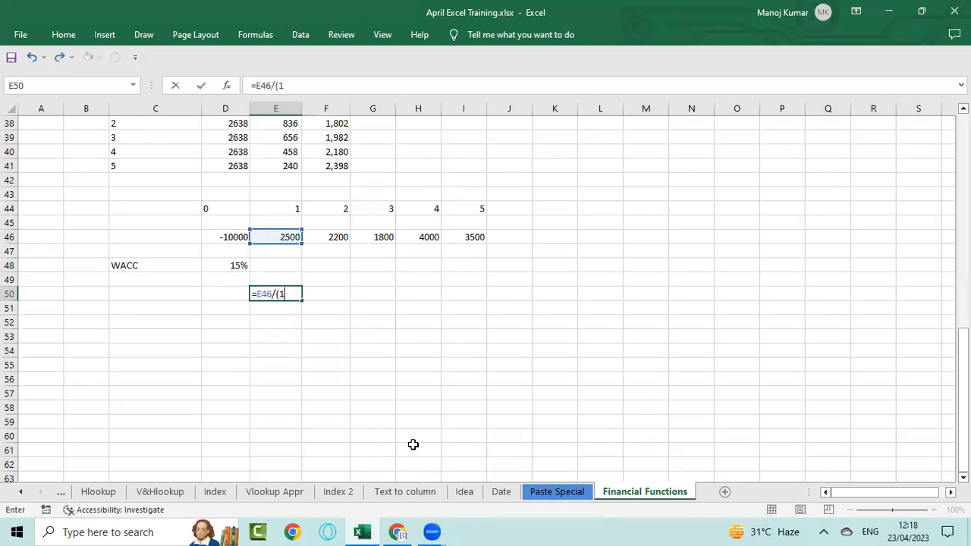
key("Up")
key("Up")
key("Left")
key("F4")
type(")")
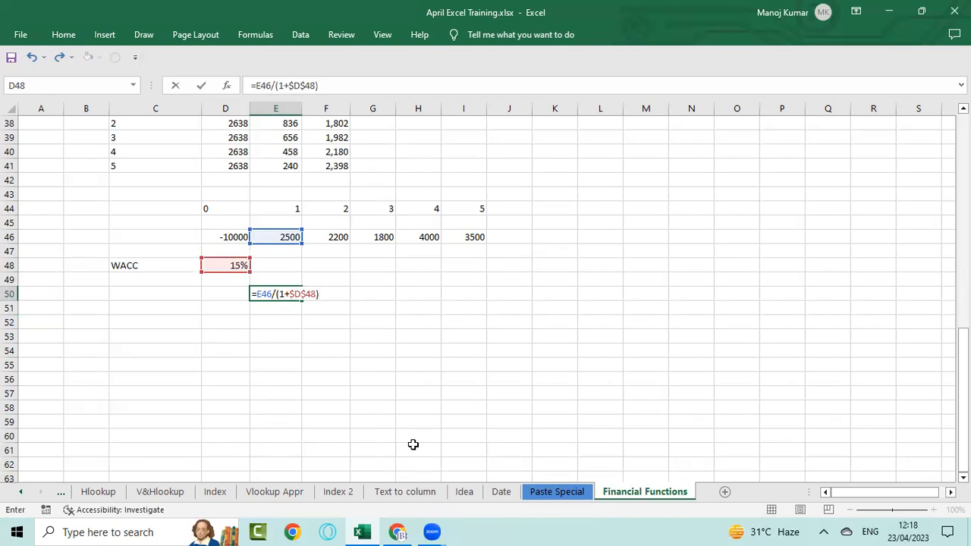
type("^")
key("Up")
key("Up")
key("Up")
key("Up")
key("Up")
key("Up")
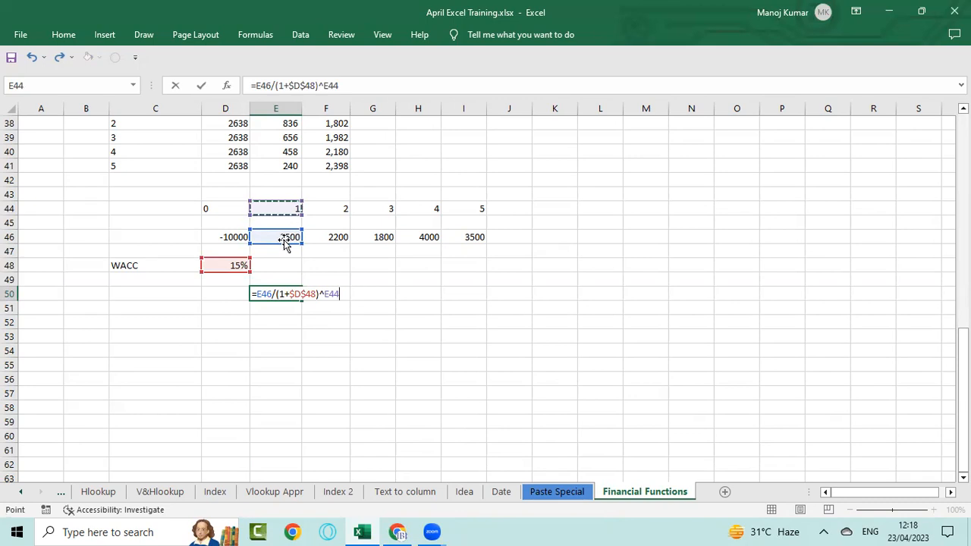
key("ctrl+Return")
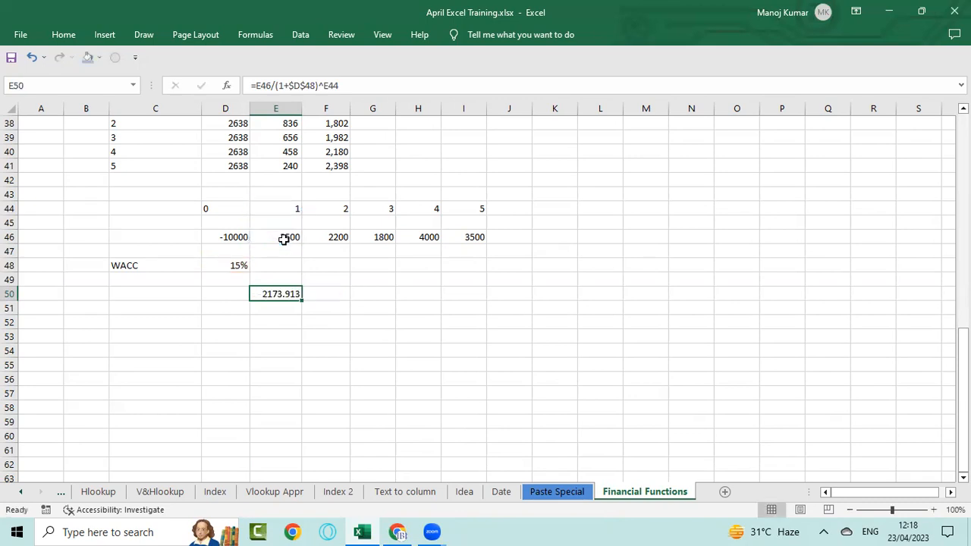
Fill the discounting formula from E50 across to I50 and format the row with thousands separators and two decimals.
key("shift+Right")
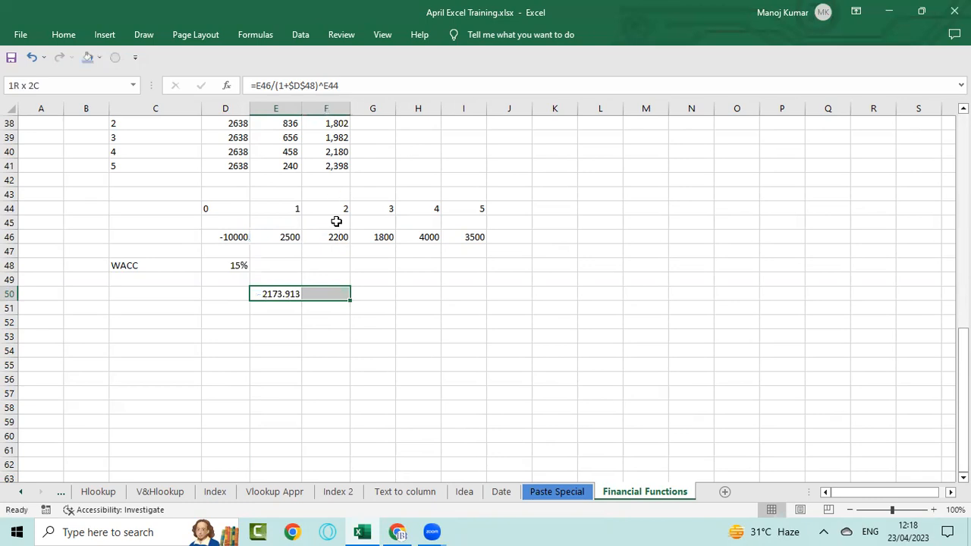
key("ctrl+r")
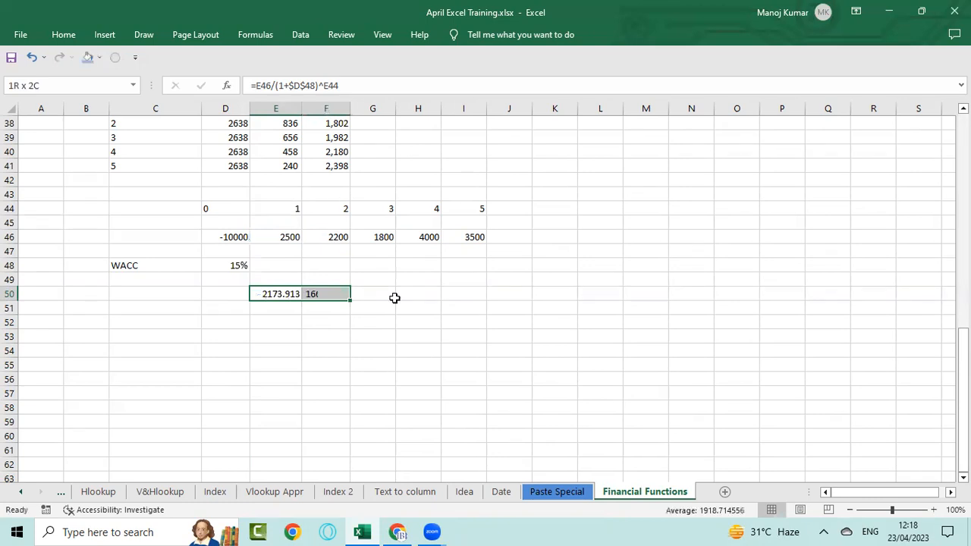
key("shift+Right")
key("shift+Right")
key("shift+Right")
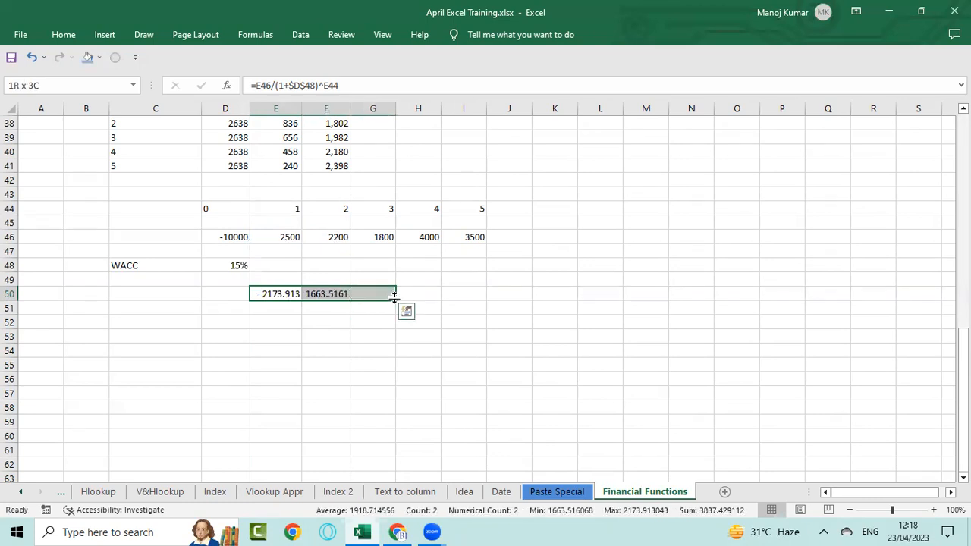
key("ctrl+r")
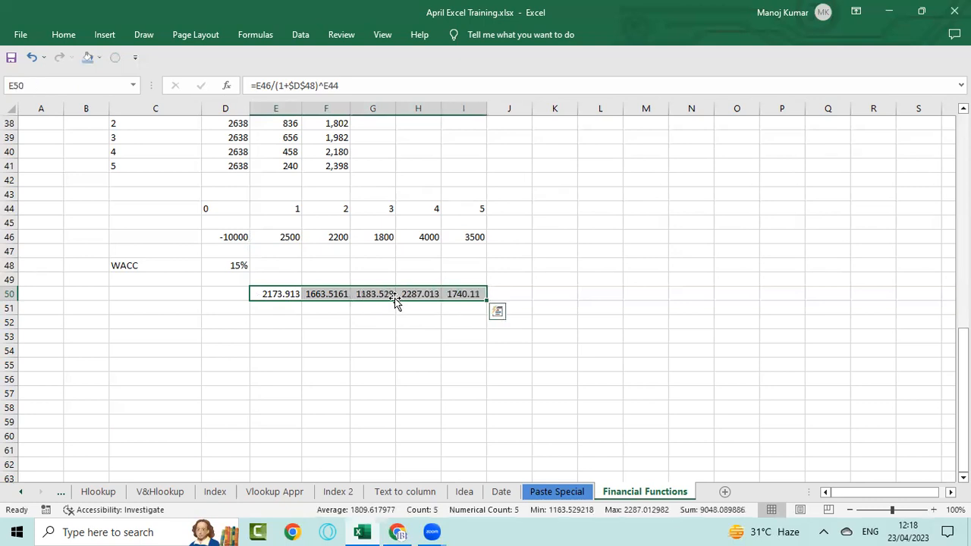
key("ctrl+shift+1")
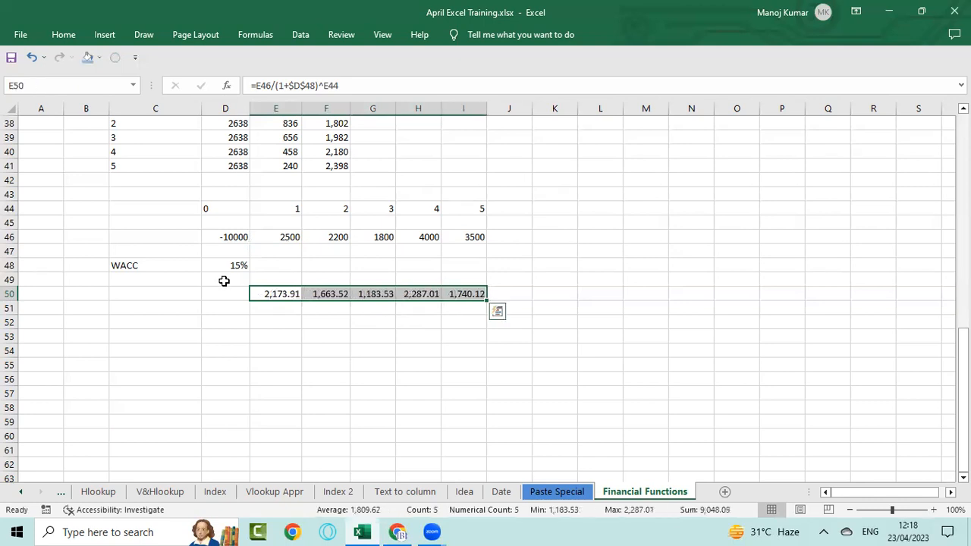
Total the discounted cash flows in E52 with =SUM(E50:I50).
key("Down")
key("Down")
type("=sum")
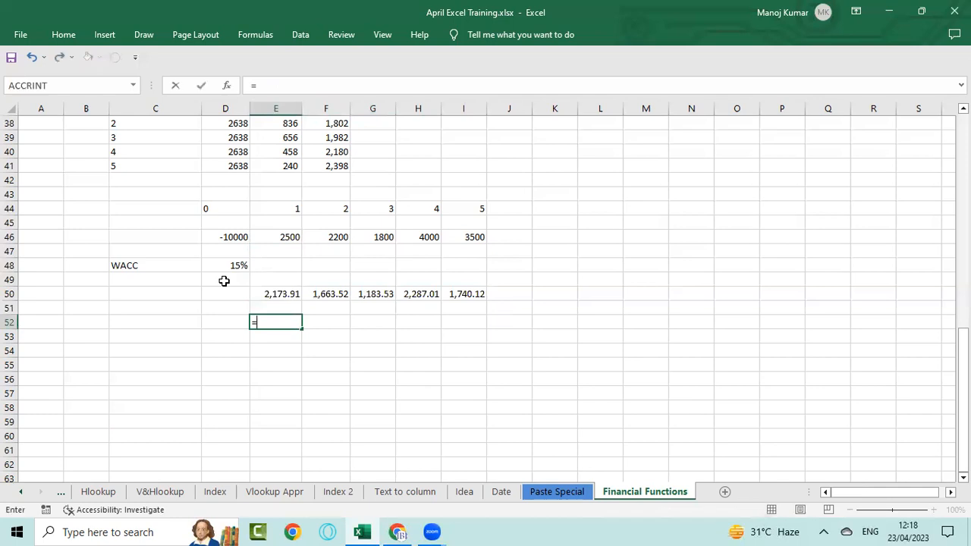
key("Tab")
key("Up")
key("Up")
key("shift+Right")
key("shift+Right")
key("shift+Right")
key("shift+Right")
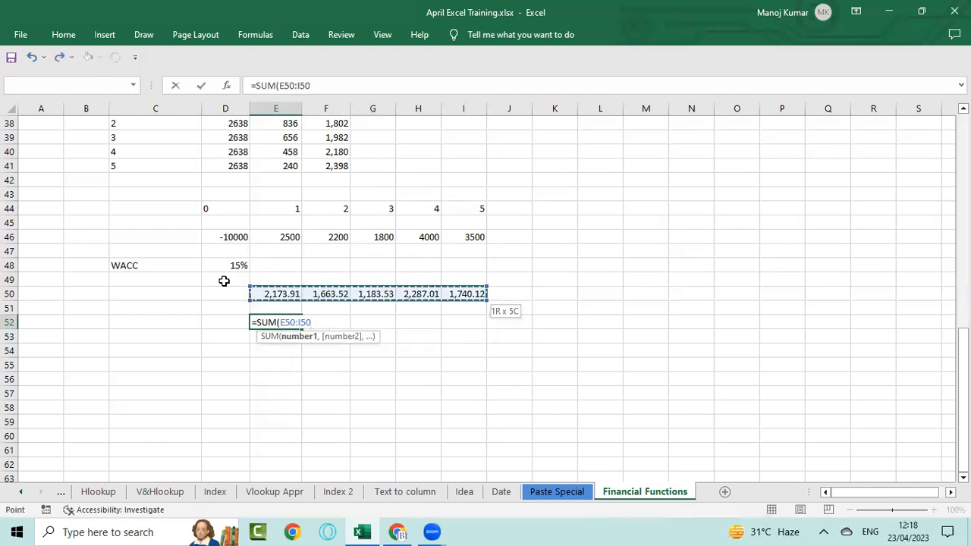
type(")")
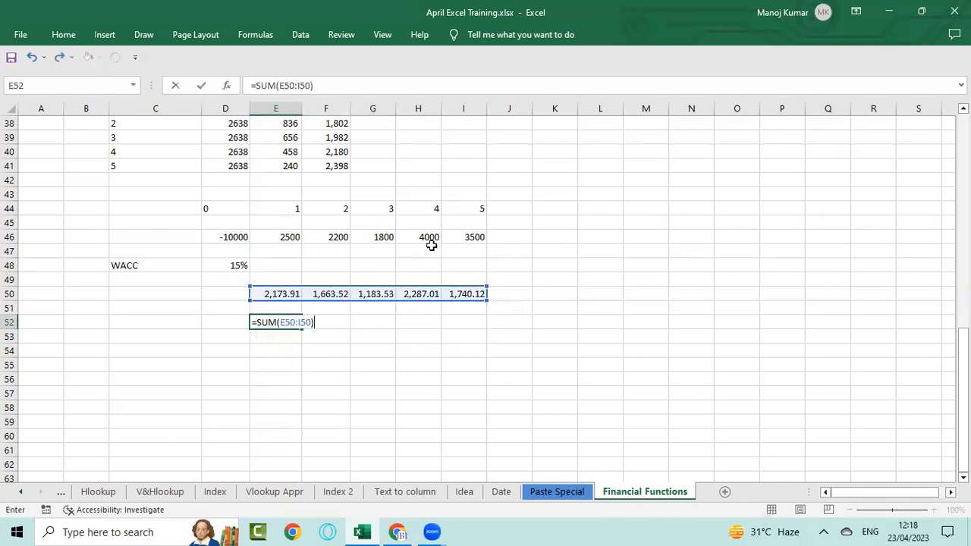
key("Return")
key("Up")
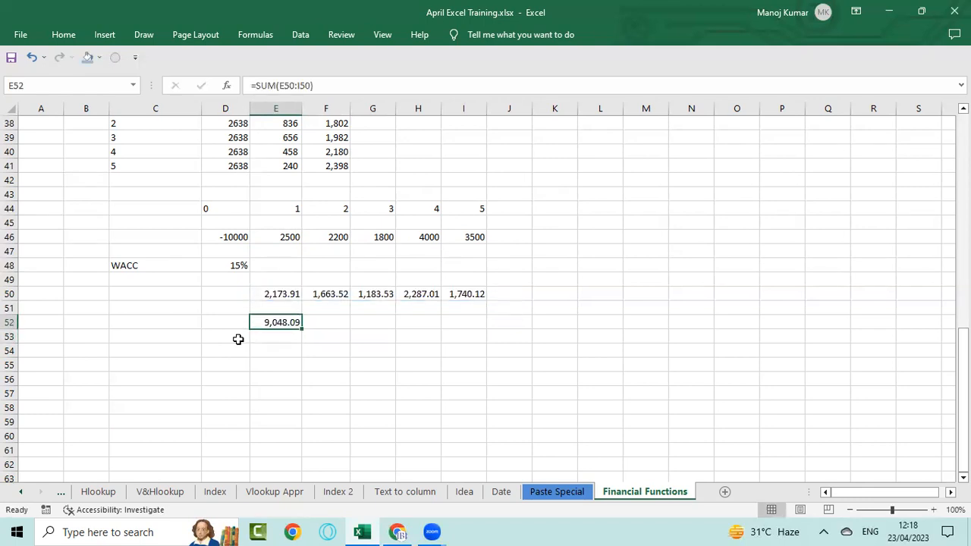
Label cell D54 as NPV.
key("Down")
key("Down")
key("Left")
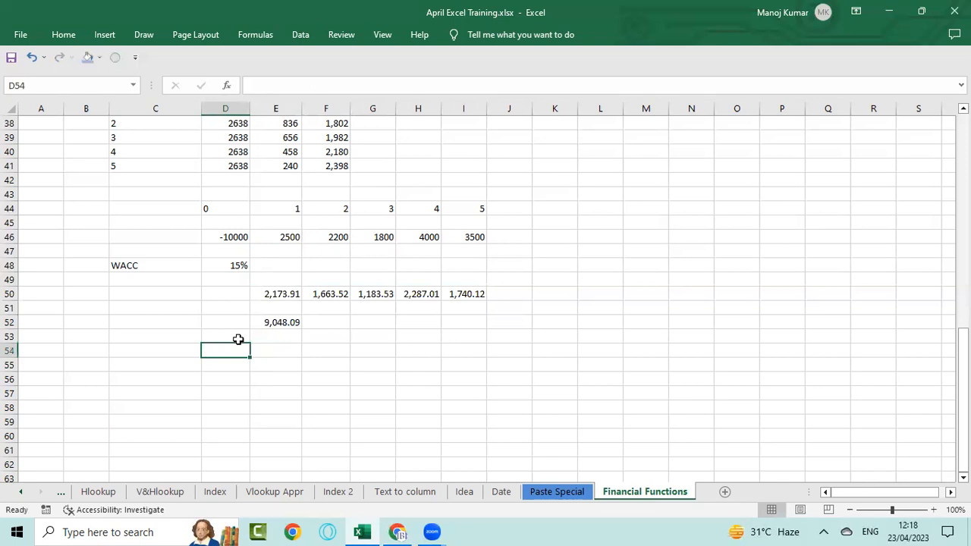
type("NPV")
key("Tab")
Enter =E52+D46 in E54 to net the discounted total against the initial outlay.
type("=")
key("Up")
key("Up")
type("+")
key("Left")
key("Up")
key("Up")
key("Up")
key("Up")
key("Up")
key("Up")
key("Up")
key("Up")
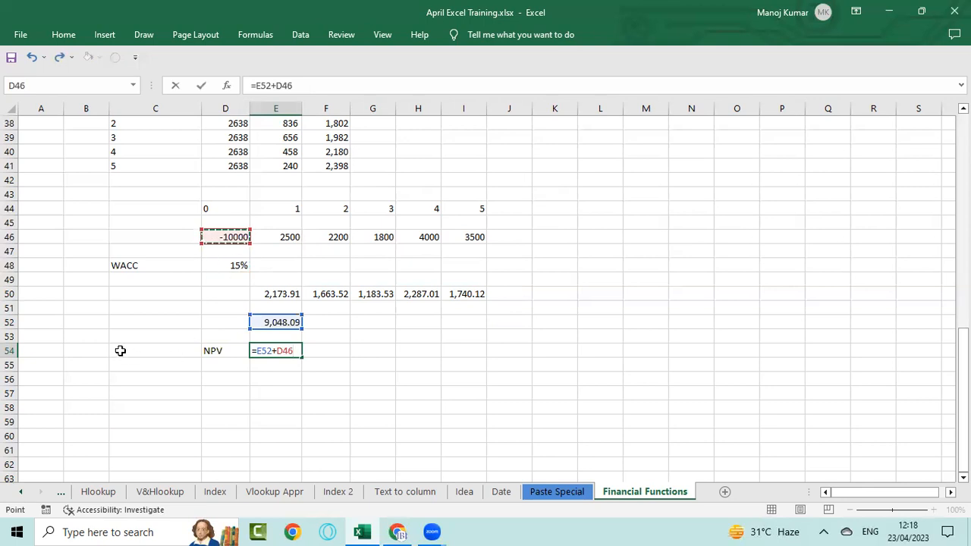
key("Return")
key("Up")
key("Right")
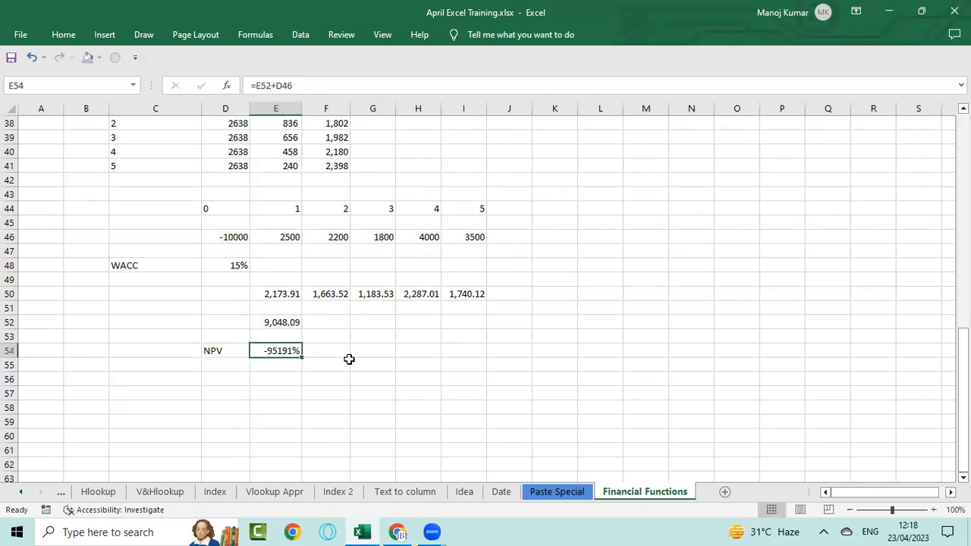
Format the manual NPV in E54 as a number with thousands separators and two decimals.
left_click(64, 34)
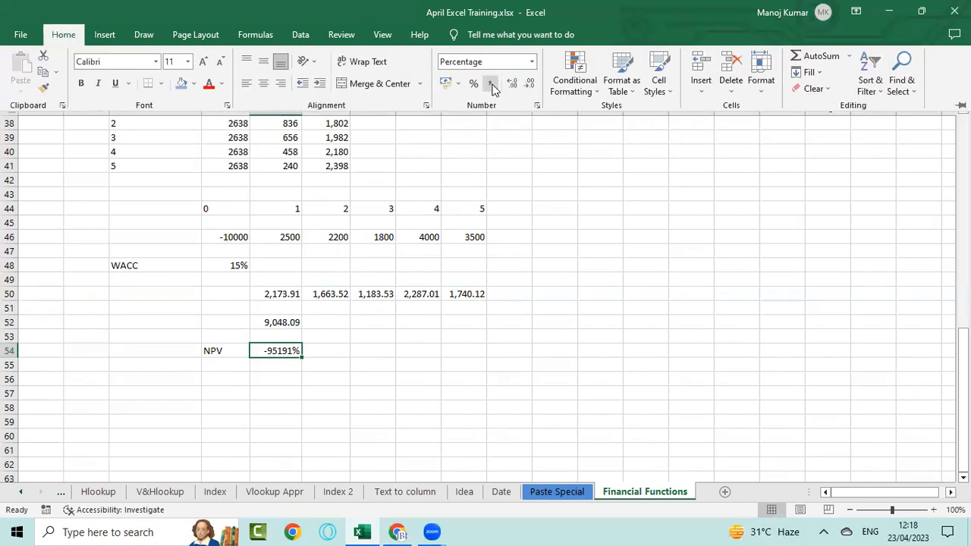
left_click(293, 365)
key("ctrl+shift+1")
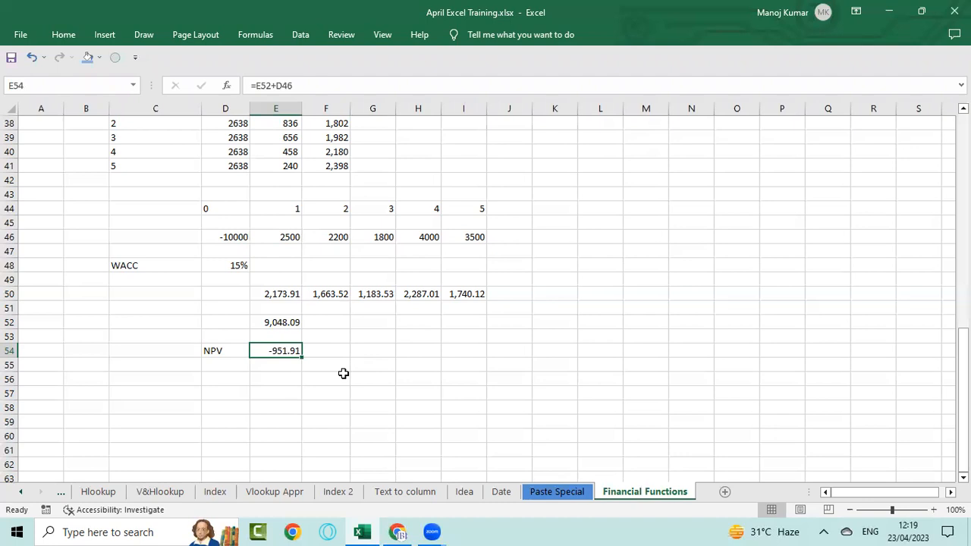
Add a second NPV label in D56 for the function-based calculation.
key("Down")
key("Down")
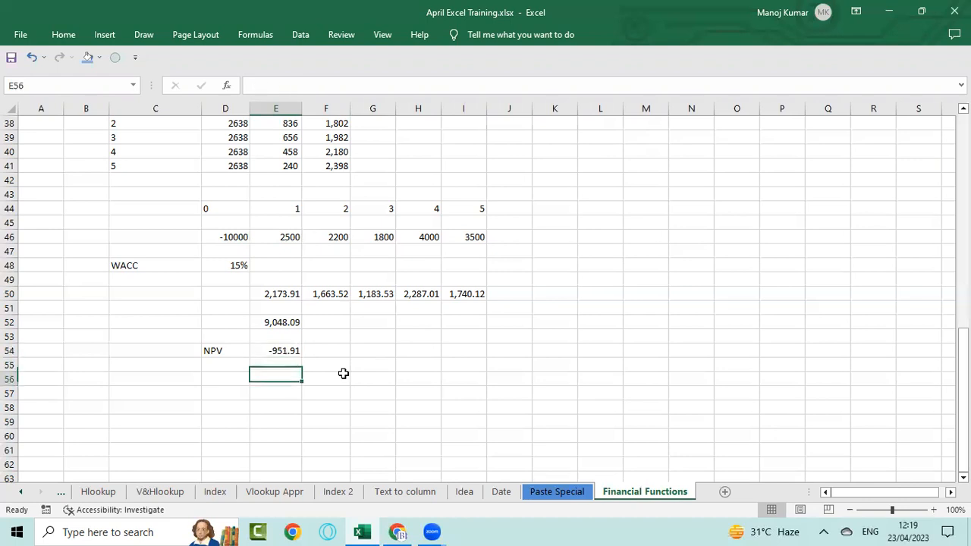
key("Left")
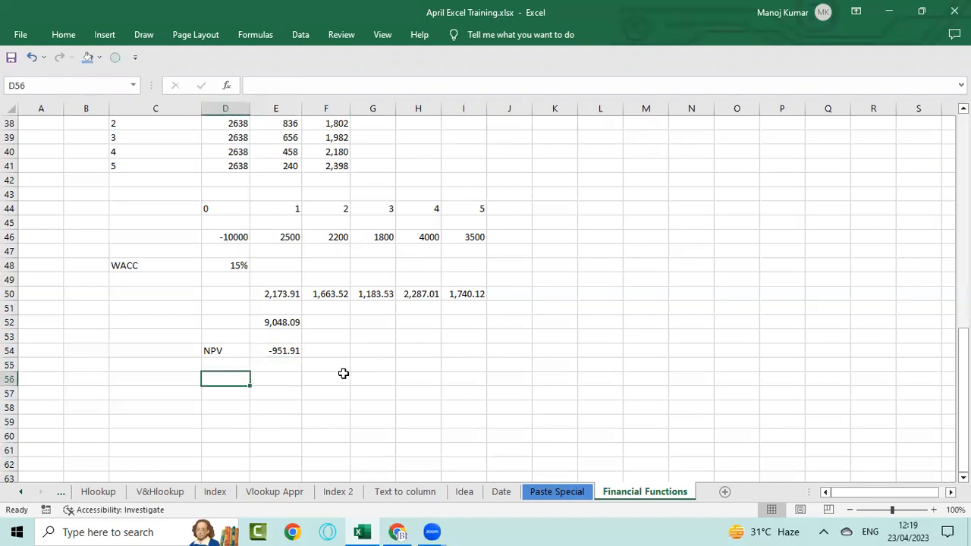
type("=")
key("BackSpace")
type("NPV")
key("Tab")
Enter =NPV(D48,E46:I46)+D46 in E56 to calculate the net present value with the NPV function.
type("=npv")
key("Tab")
key("Up")
key("Up")
key("Up")
key("Up")
key("Up")
key("Up")
key("Up")
key("Up")
key("Left")
type(",")
key("Up")
key("Up")
key("Up")
key("Up")
key("Up")
key("Up")
key("Up")
key("Up")
key("Up")
key("Up")
key("shift+Right")
key("shift+Right")
key("shift+Right")
key("shift+Right")
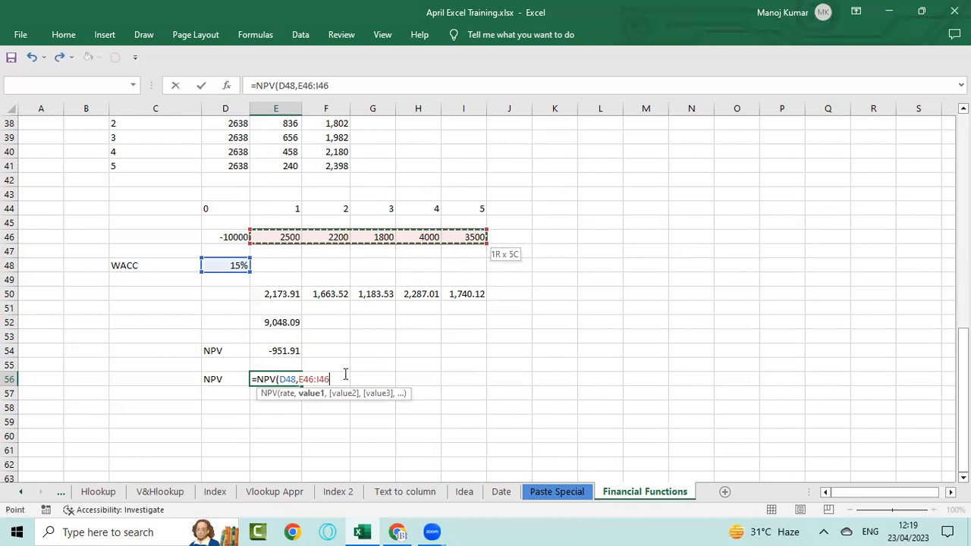
key("Left")
key("shift+Right")
key("shift+Right")
key("shift+Right")
key("shift+Right")
key("shift+Right")
key("shift+Left")
key("Right")
key("shift+Right")
key("shift+Right")
key("shift+Right")
key("shift+Right")
type(")+")
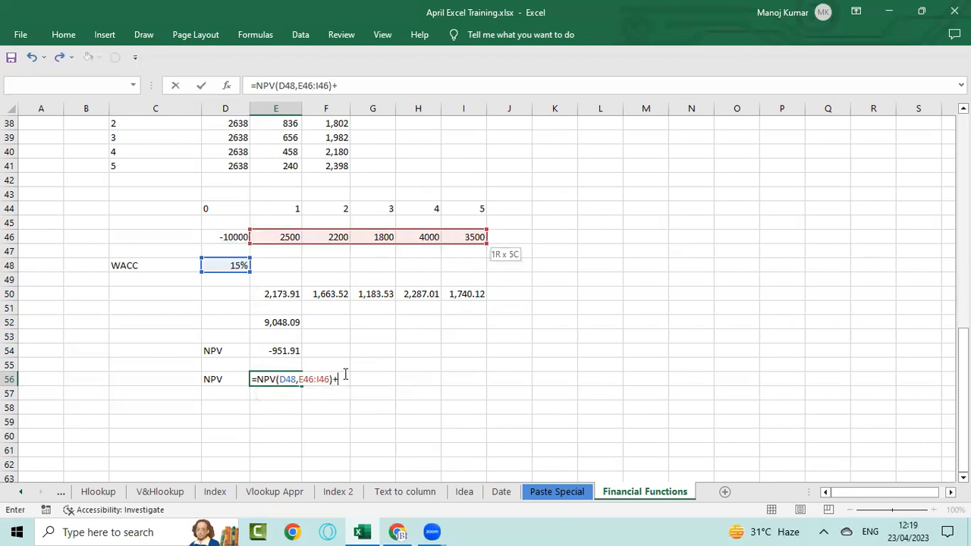
left_click(237, 239)
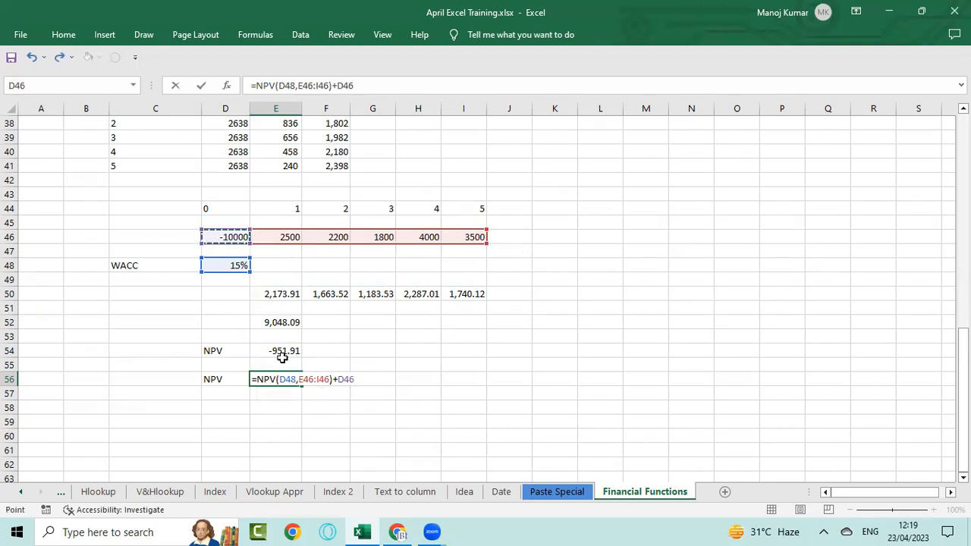
key("Return")
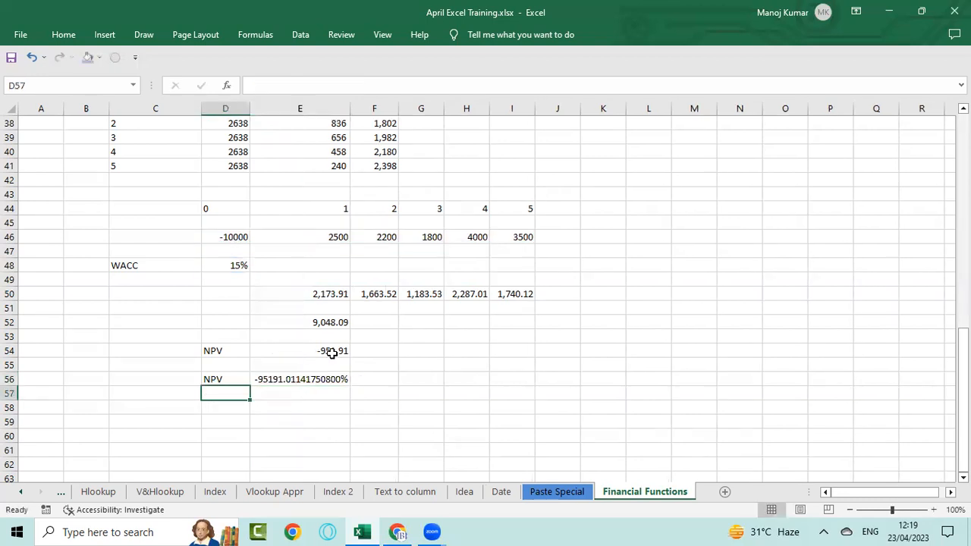
Format the NPV function result in E56 as a number with thousands separators and two decimals.
key("Up")
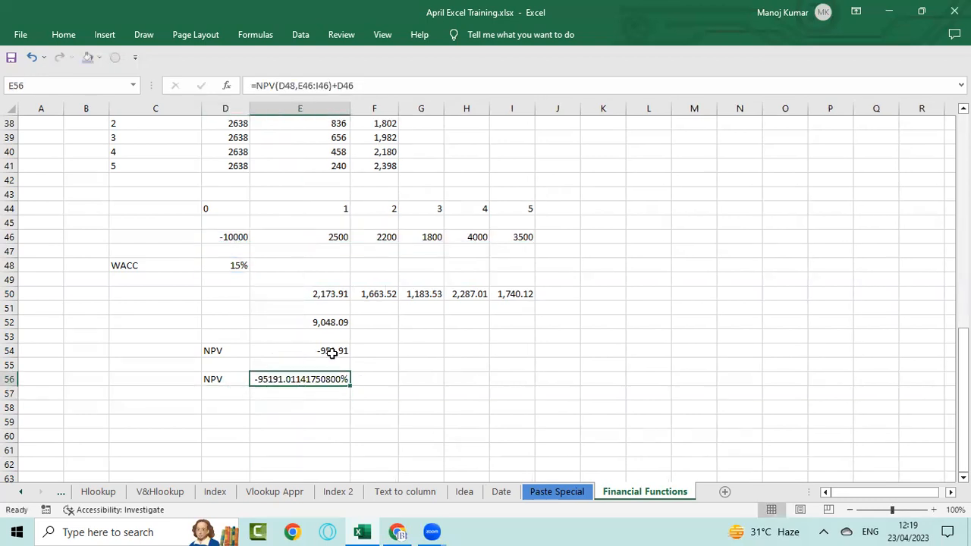
key("ctrl+shift+1")
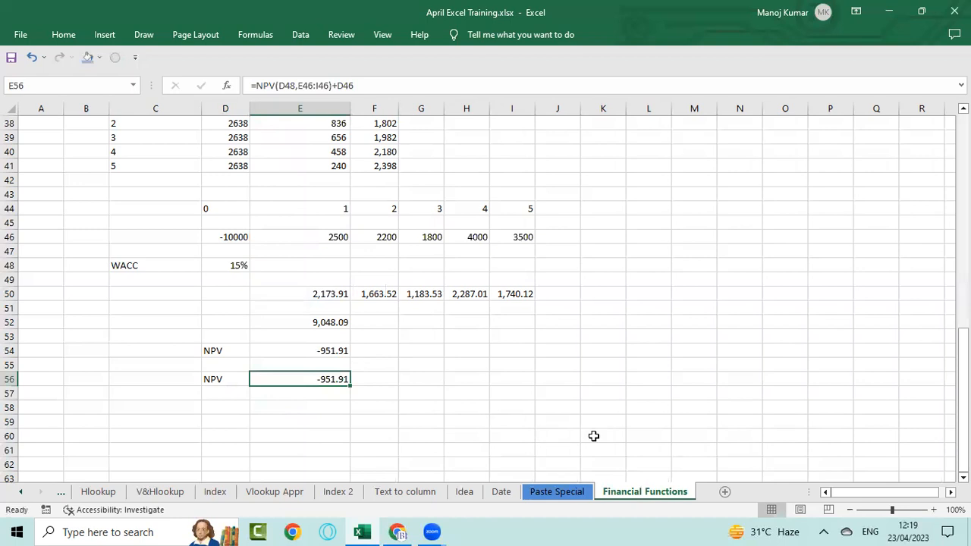
key("Left")
key("Right")
Label cell D58 as IRR.
key("Down")
key("Down")
key("Left")
type("IRR")
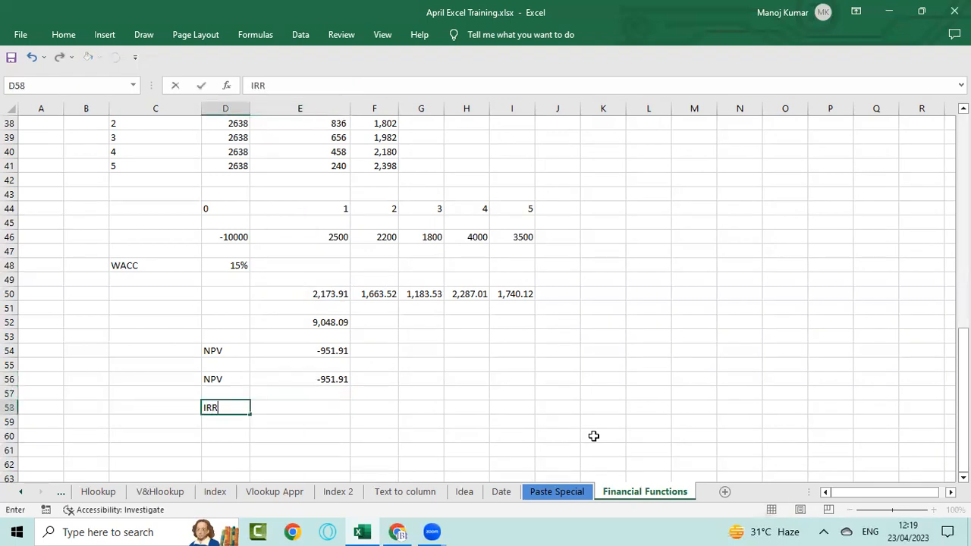
key("Right")
Enter =IRR(D46:I46) in E58 to calculate the internal rate of return including the initial outlay.
type("=ir")
key("Tab")
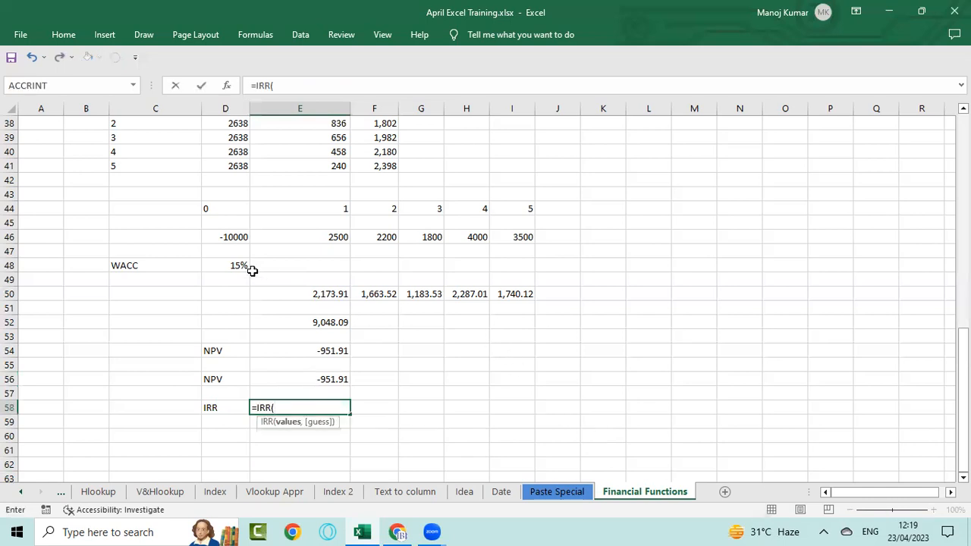
left_click(232, 236)
left_click_drag(260, 236, 520, 230)
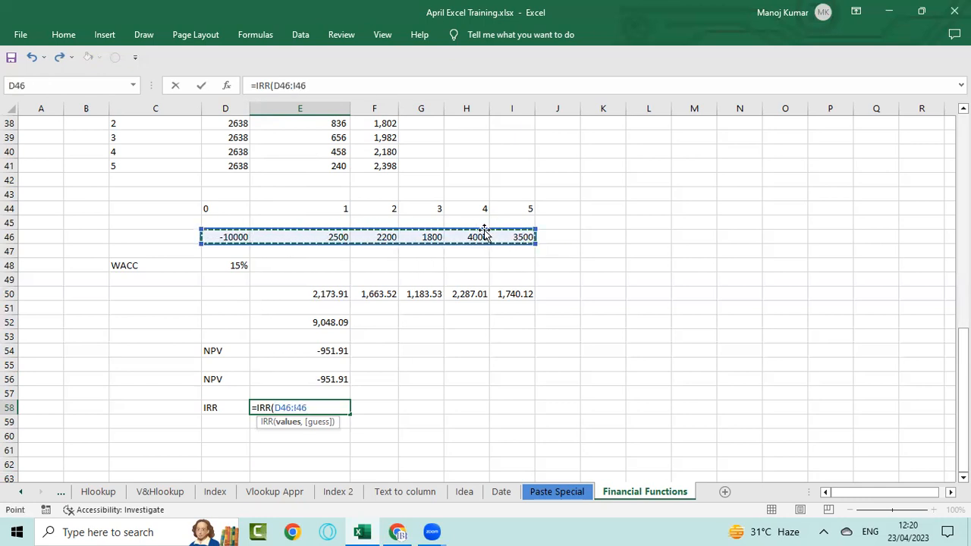
left_click_drag(321, 237, 497, 234)
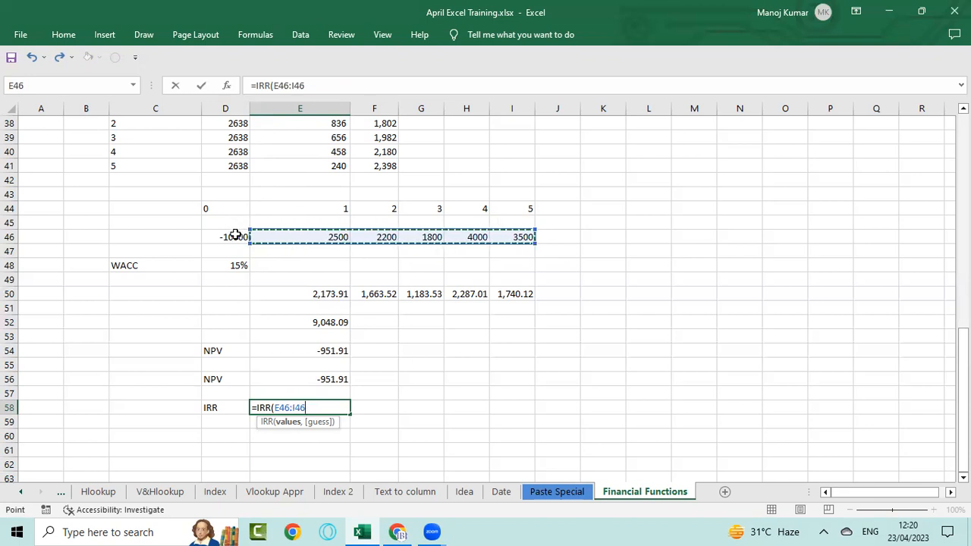
left_click_drag(226, 236, 514, 238)
type(")")
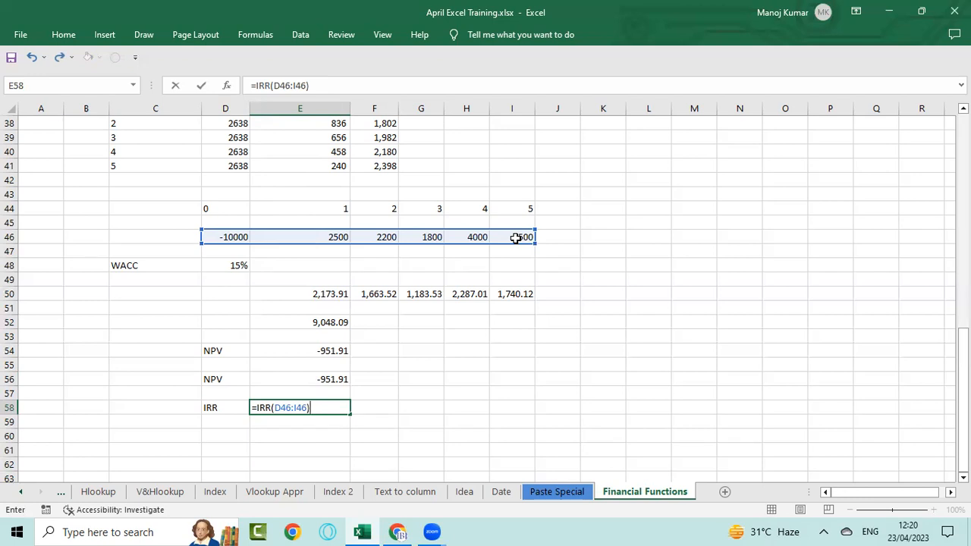
key("Left")
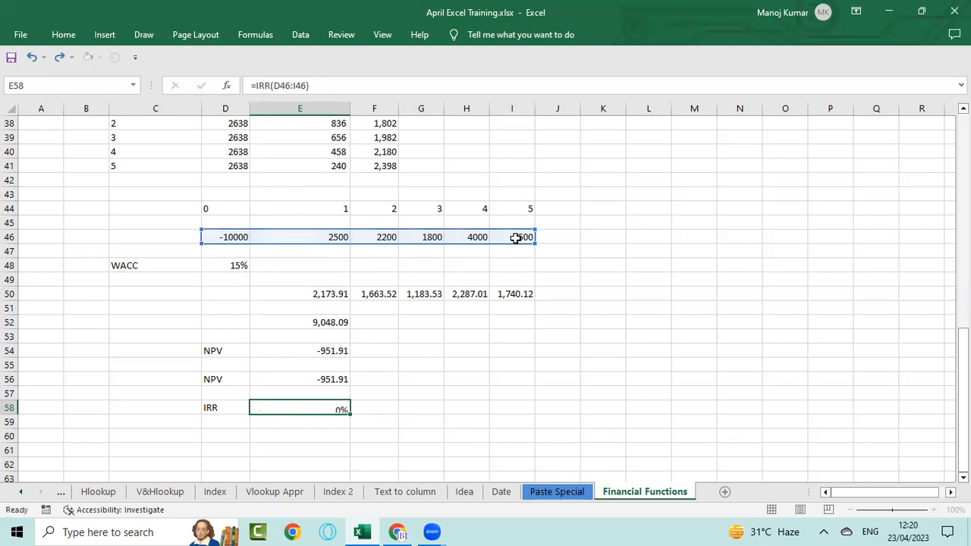
key("Right")
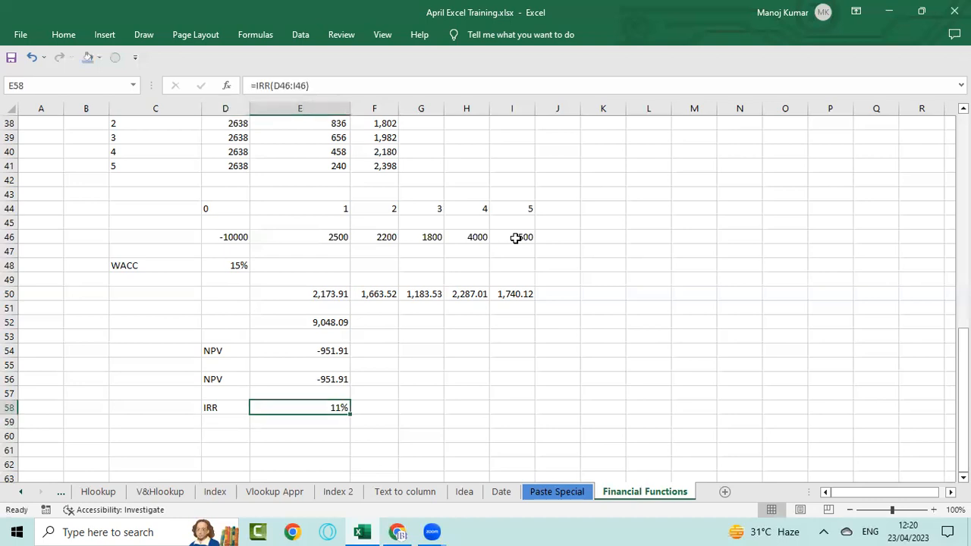
Try discounting at the IRR by entering =E58 in the WACC cell D48, and undo that entry.
left_click(239, 264)
type("=")
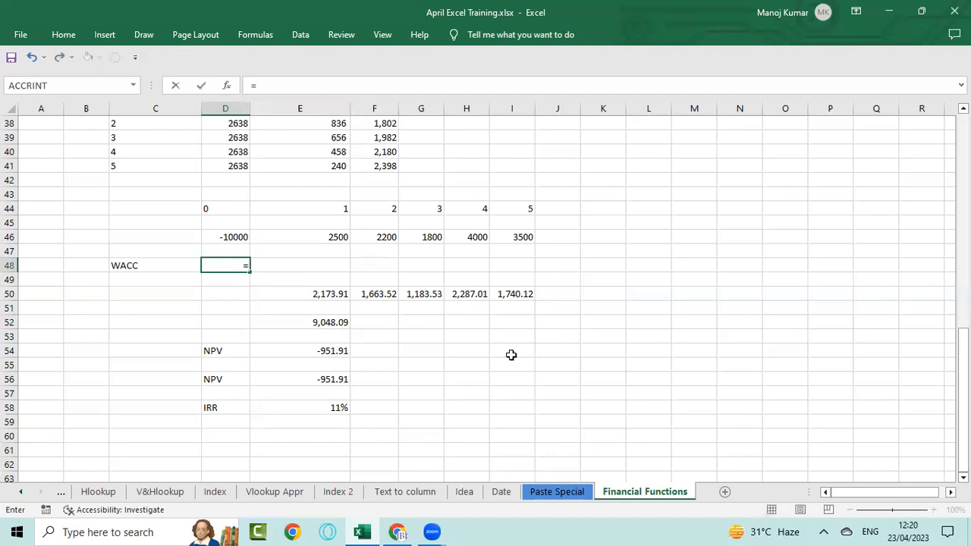
left_click(337, 411)
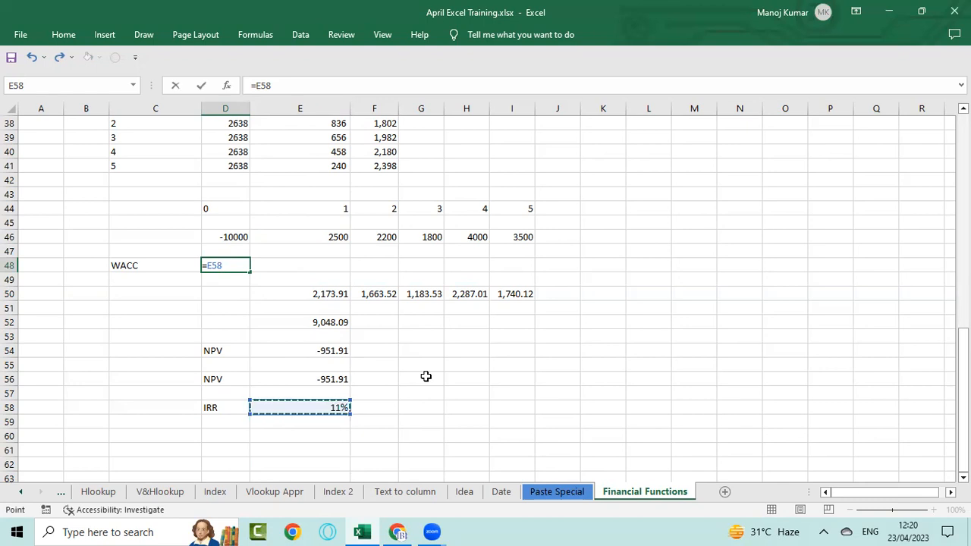
key("Return")
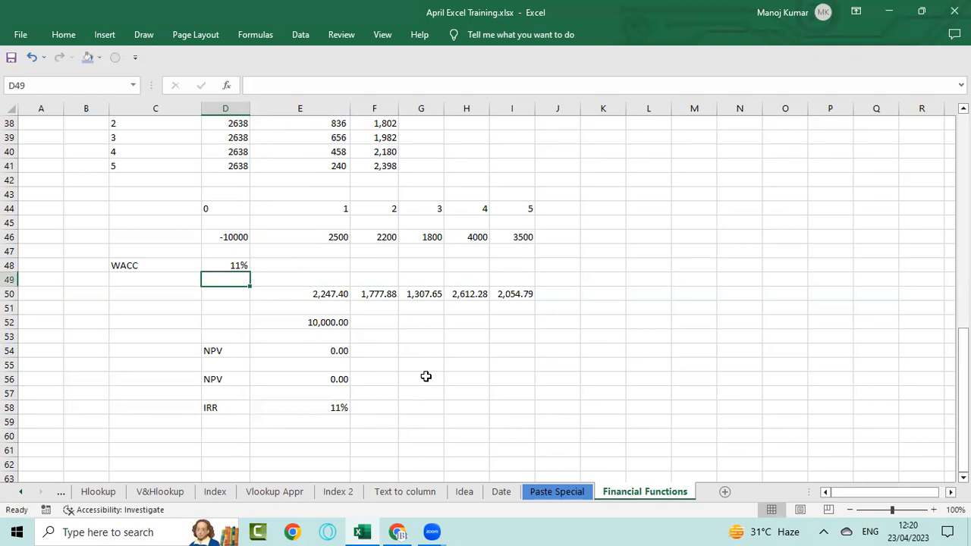
key("ctrl+z")
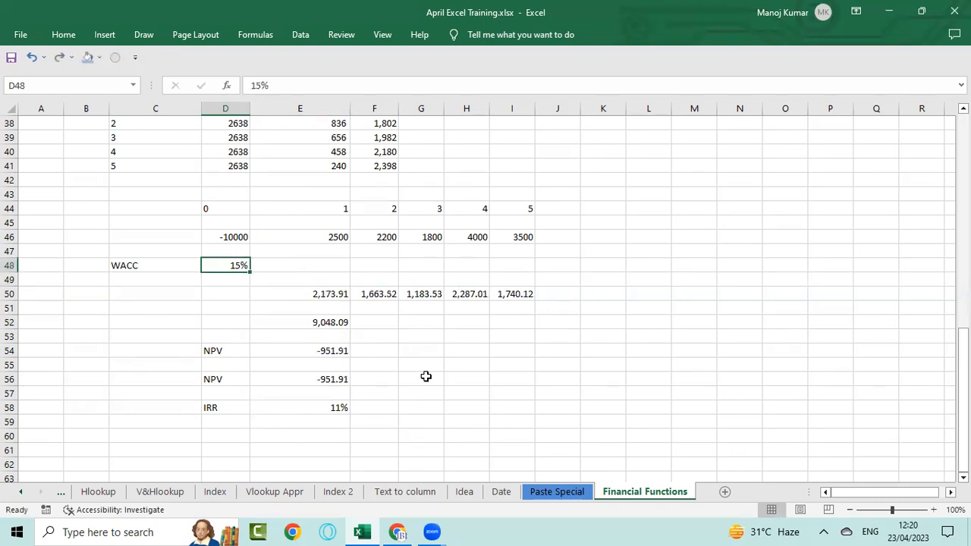
Set the year 5 cash flow in I46 to 7000.
key("Up")
key("Up")
key("Right")
key("Right")
key("Right")
key("Right")
key("Right")
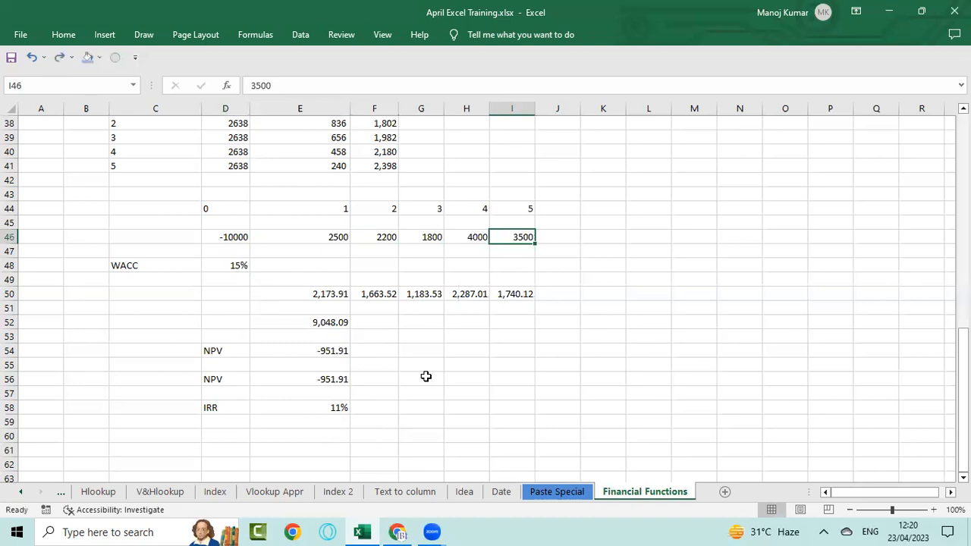
type("7000")
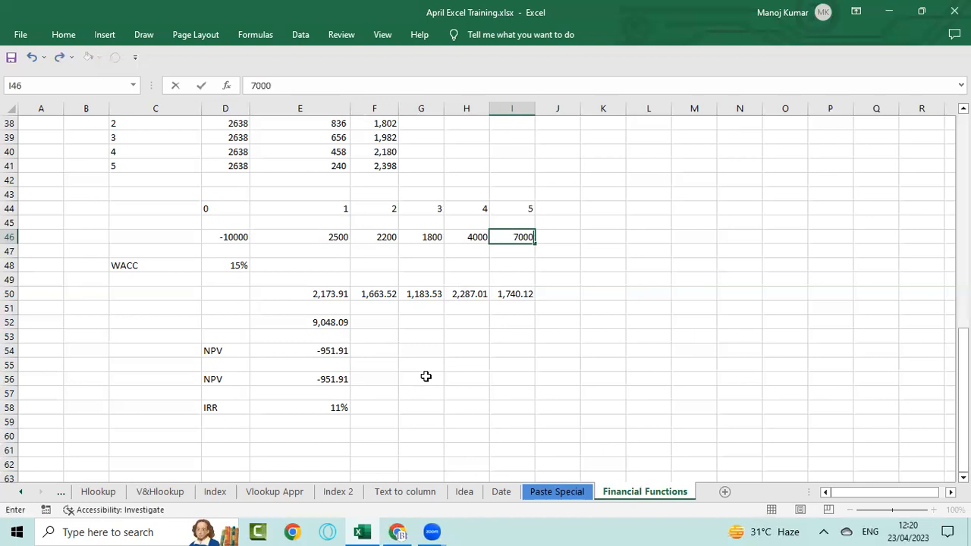
key("Return")
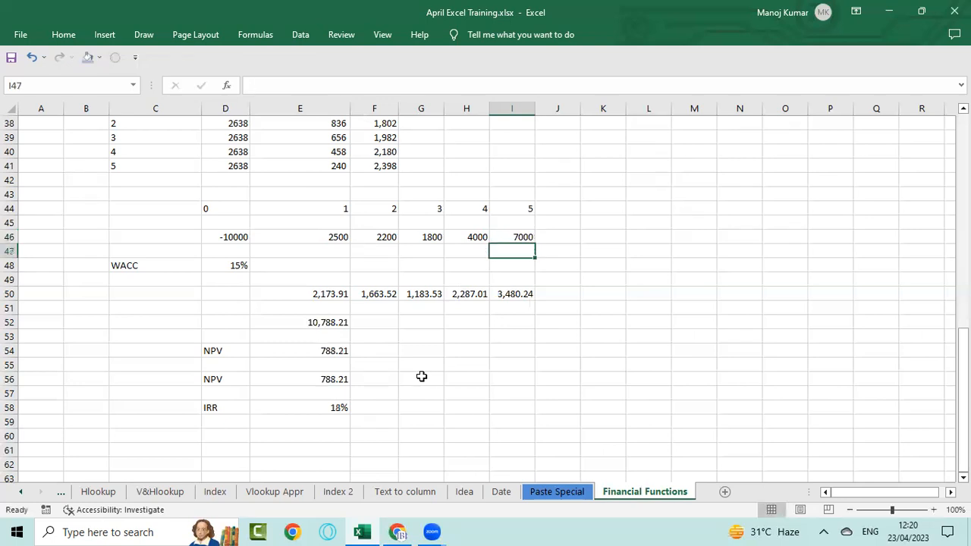
Examine the NPV in E54 and the IRR in E58 against the WACC, and review the discounted cash flow formula in E50.
left_click(315, 347)
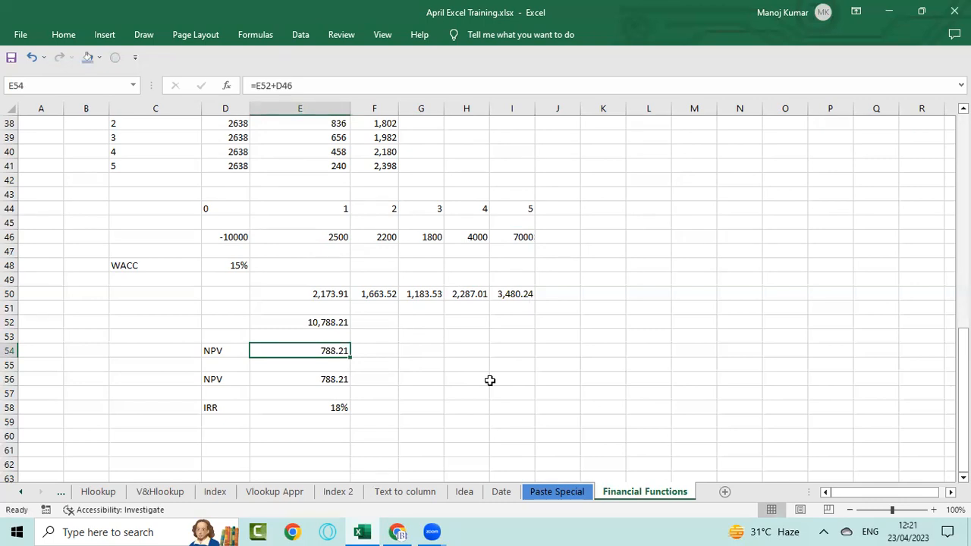
key("Down")
key("Down")
key("Down")
key("Down")
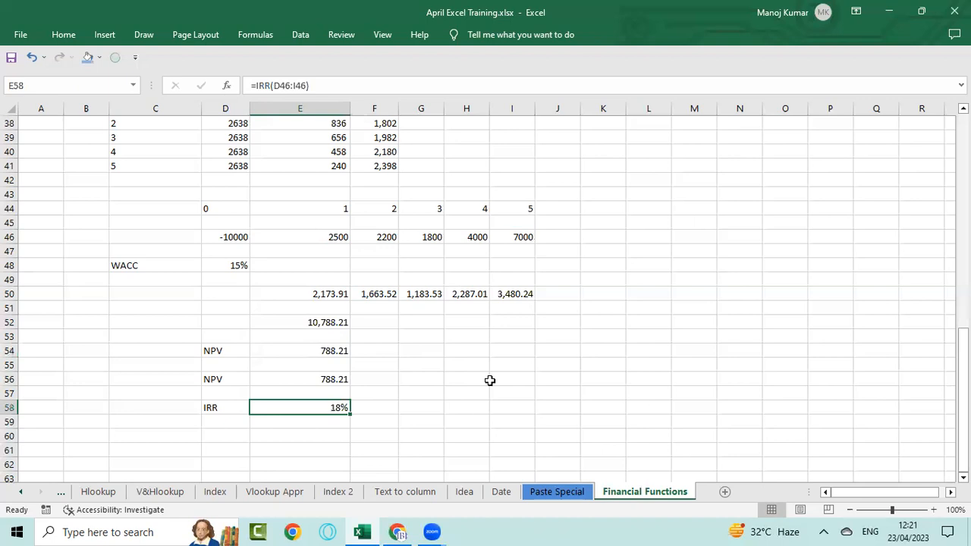
key("Up")
key("Up")
key("Up")
key("Up")
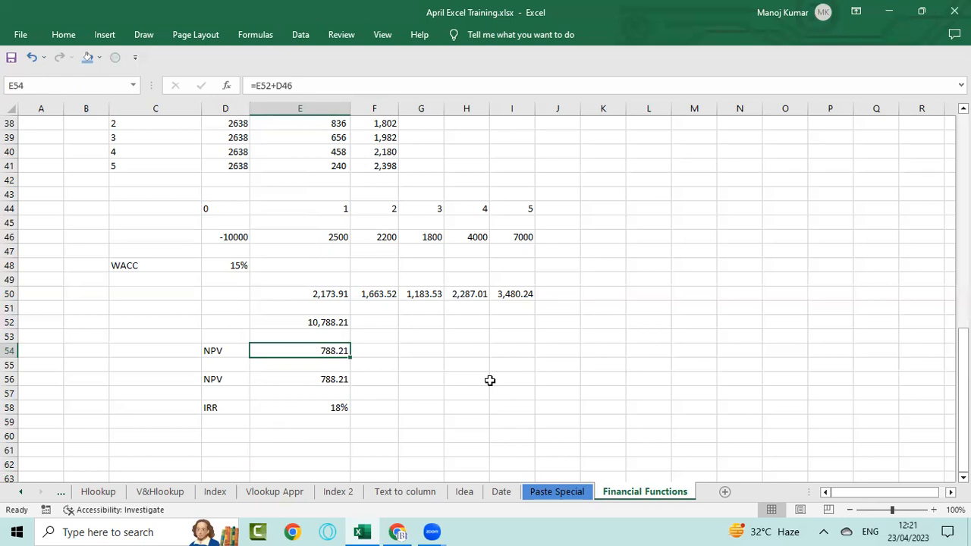
key("Left")
key("Right")
key("ctrl+Up")
key("ctrl+Up")
key("ctrl+Up")
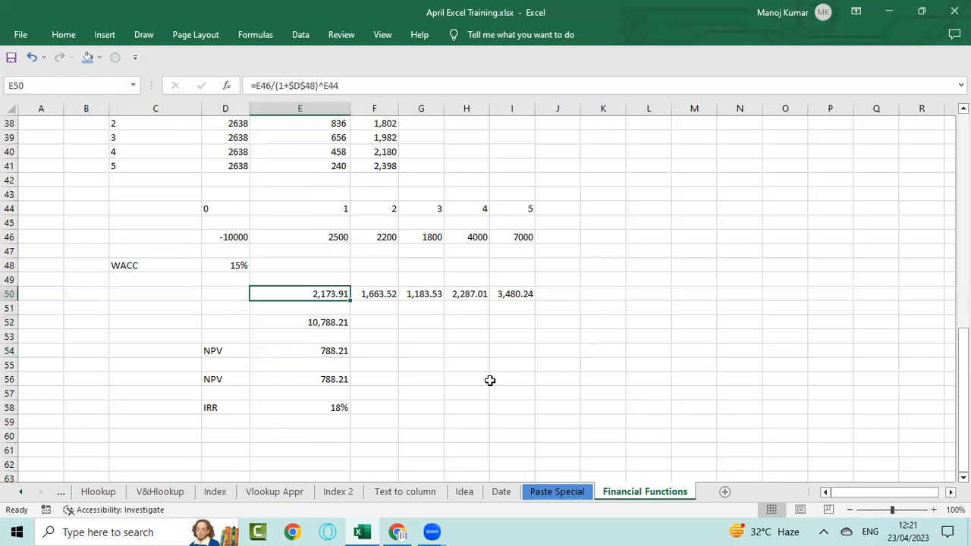
Restore the year 5 cash flow in I46 to 3500.
key("ctrl+Right")
type("3500")
key("ctrl+Return")
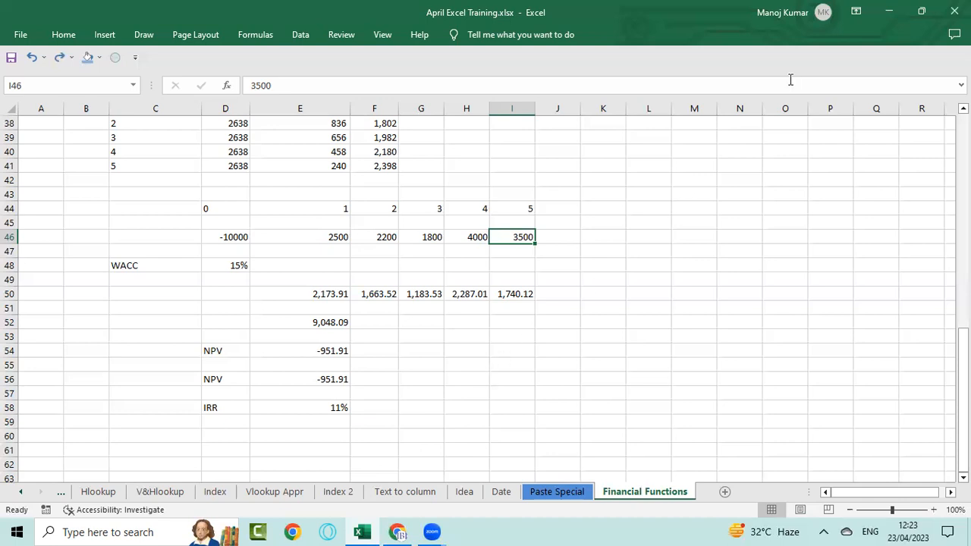
Create a new blank workbook.
key("ctrl+n")
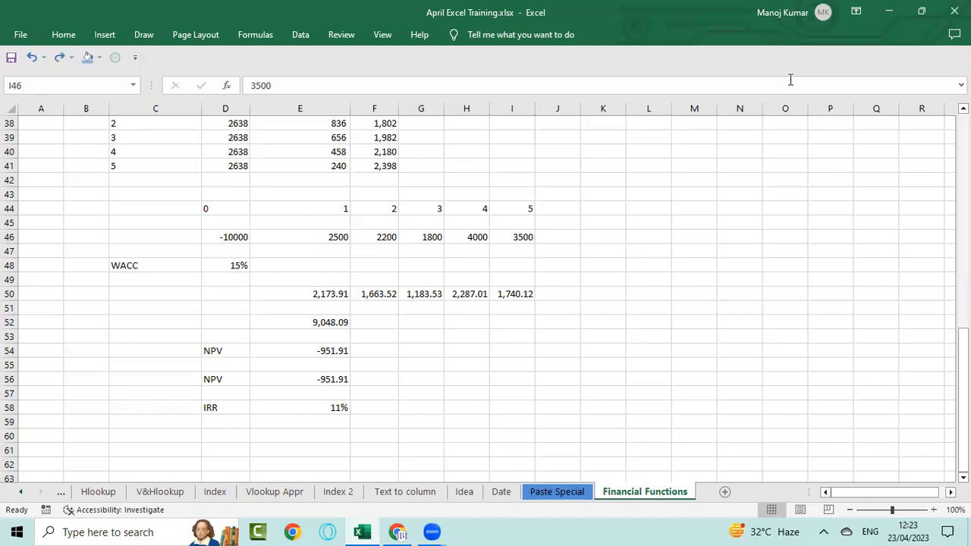